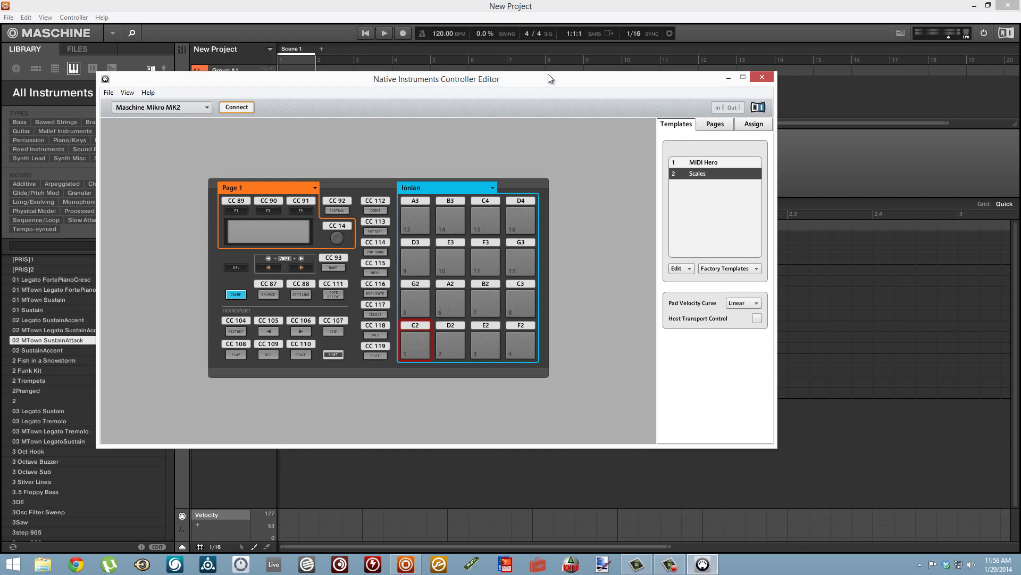
# - Create Template 3 for the Mikro MK2 and switch its pads to Pad Page E (C3 to D#4)
pyautogui.moveTo(548, 74); pyautogui.dragTo(550, 75)
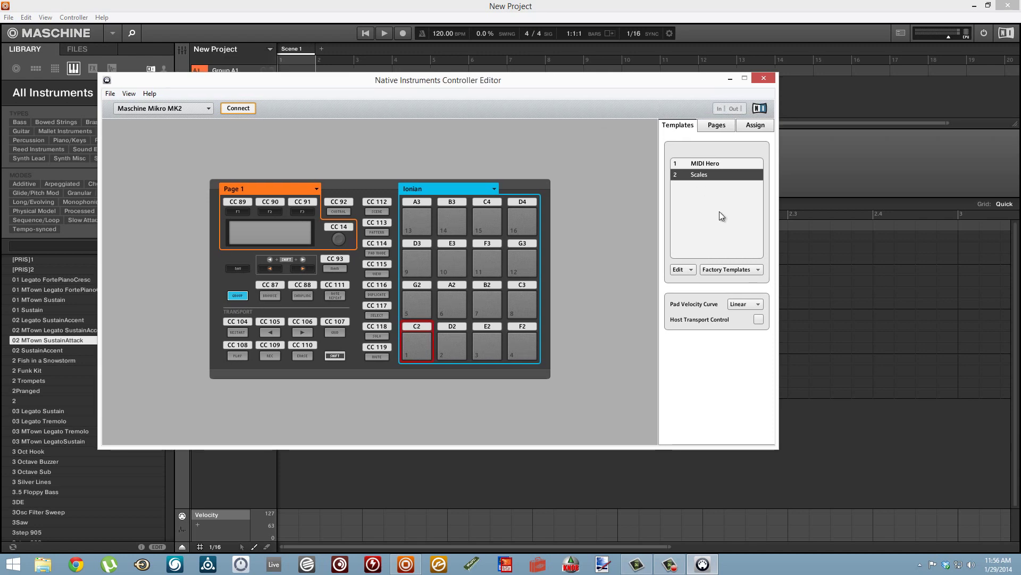
pyautogui.click(683, 271)
pyautogui.click(679, 279)
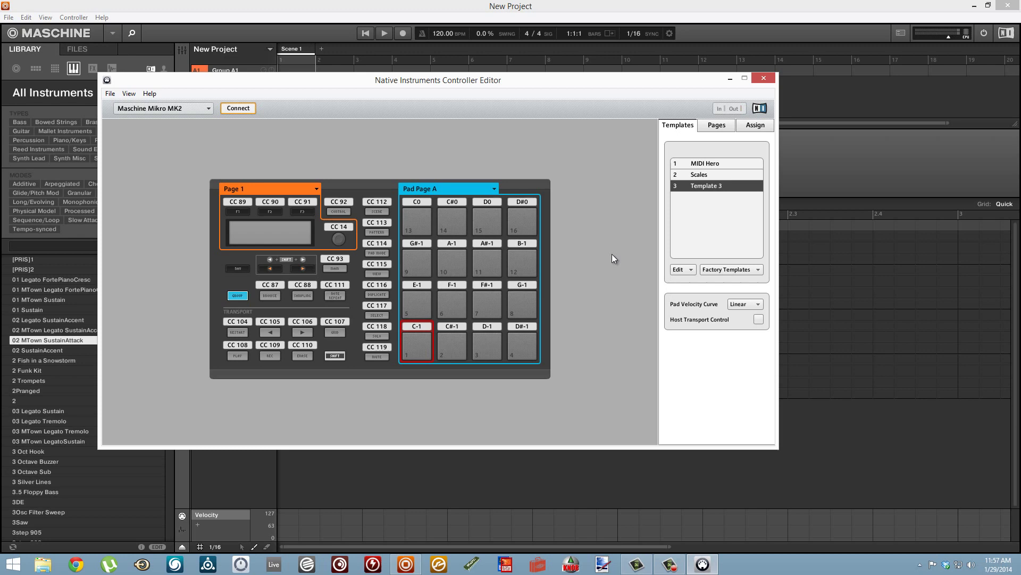
pyautogui.click(463, 186)
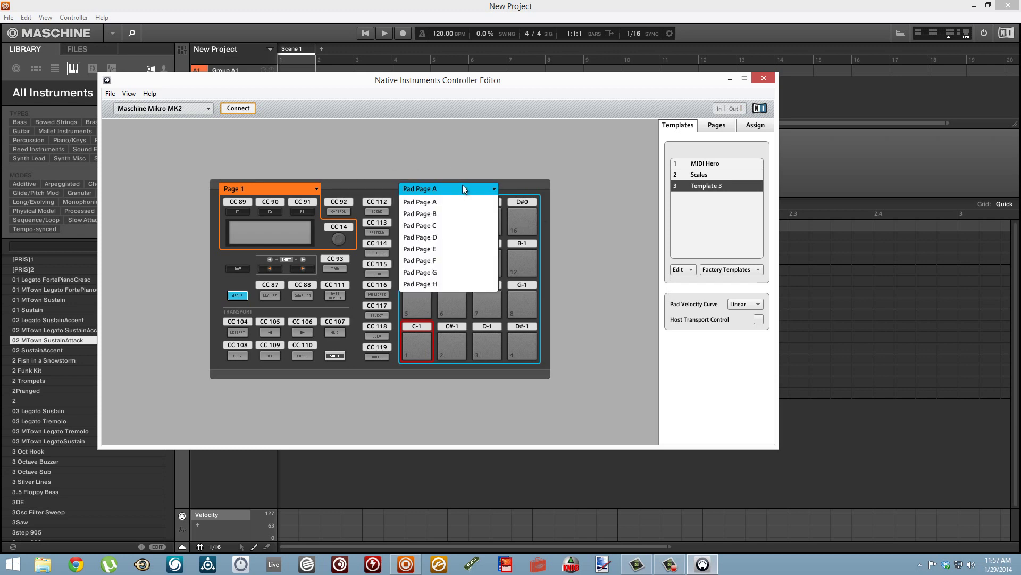
pyautogui.click(422, 252)
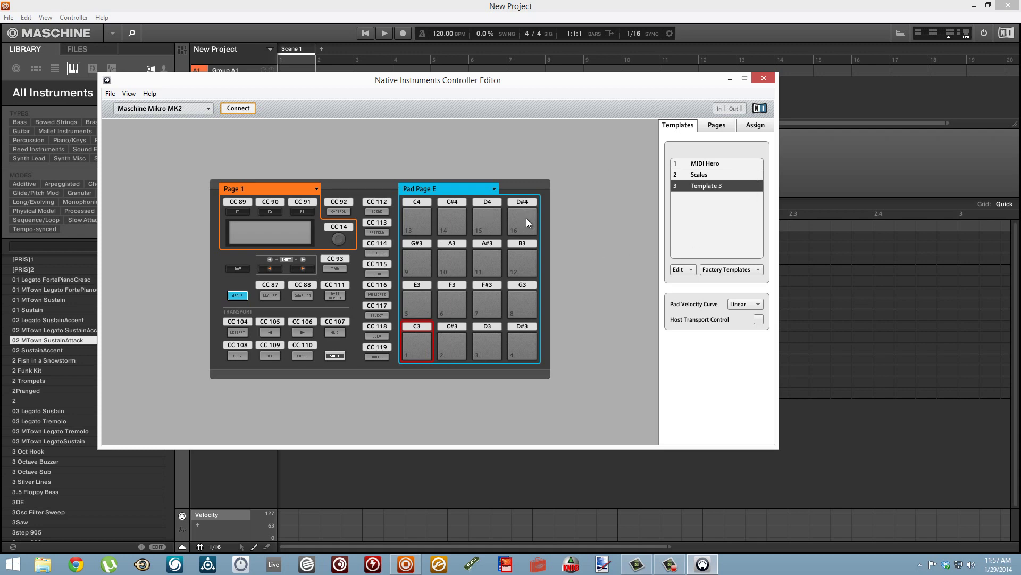
# - Select all 16 pads, set Velocity Min to 55 and make pad pressure send Control Change
pyautogui.click(758, 129)
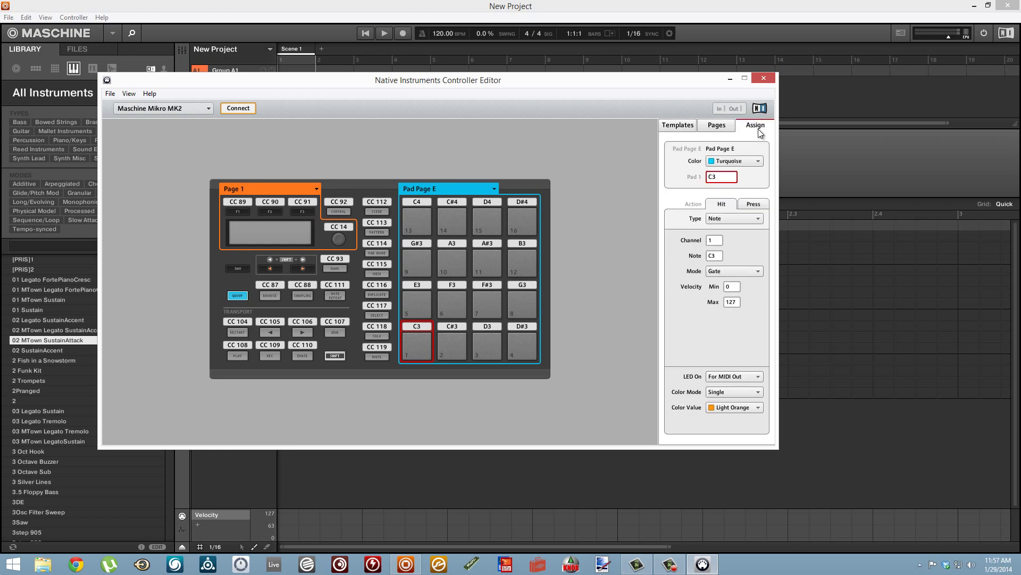
pyautogui.keyDown('shift'); pyautogui.click(513, 223); pyautogui.keyUp('shift')
pyautogui.moveTo(730, 286); pyautogui.dragTo(711, 148)
pyautogui.click(750, 203)
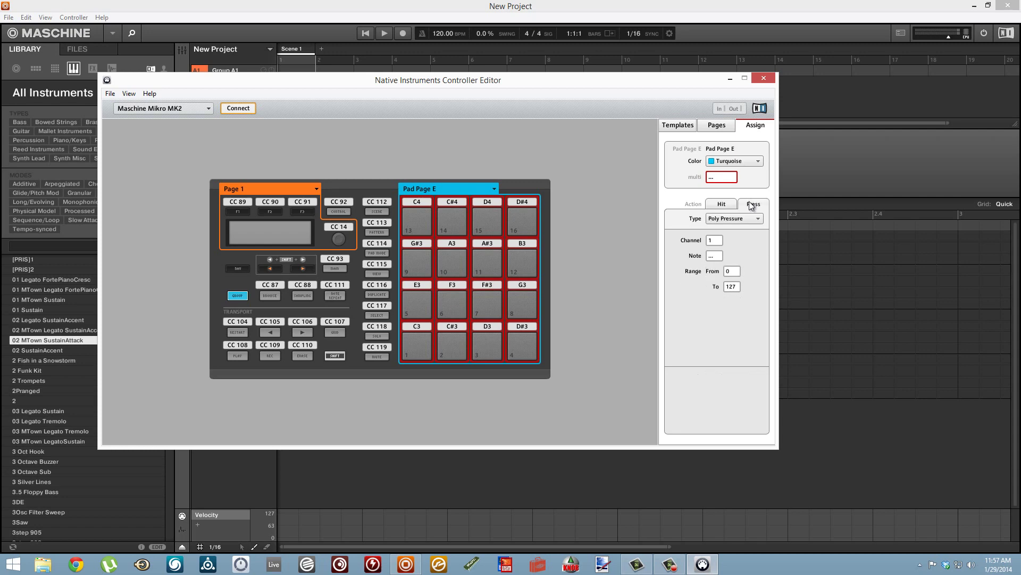
pyautogui.click(725, 222)
pyautogui.click(726, 236)
# - Check each pad's settings one by one, then close Controller Editor
pyautogui.click(420, 351)
pyautogui.click(464, 349)
pyautogui.click(491, 349)
pyautogui.click(526, 332)
pyautogui.click(523, 304)
pyautogui.click(489, 301)
pyautogui.click(453, 302)
pyautogui.click(417, 301)
pyautogui.click(416, 263)
pyautogui.click(459, 267)
pyautogui.click(487, 266)
pyautogui.click(517, 266)
pyautogui.click(516, 223)
pyautogui.click(485, 224)
pyautogui.click(762, 78)
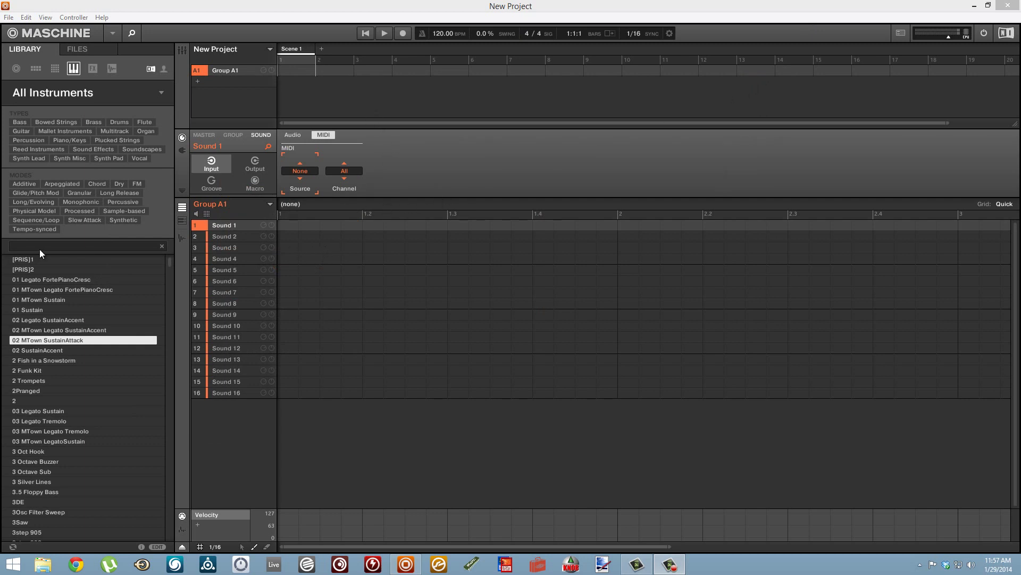
# - Search the library for 'prism' and load the Alien Symphony preset into Sound 1
pyautogui.write('pr')
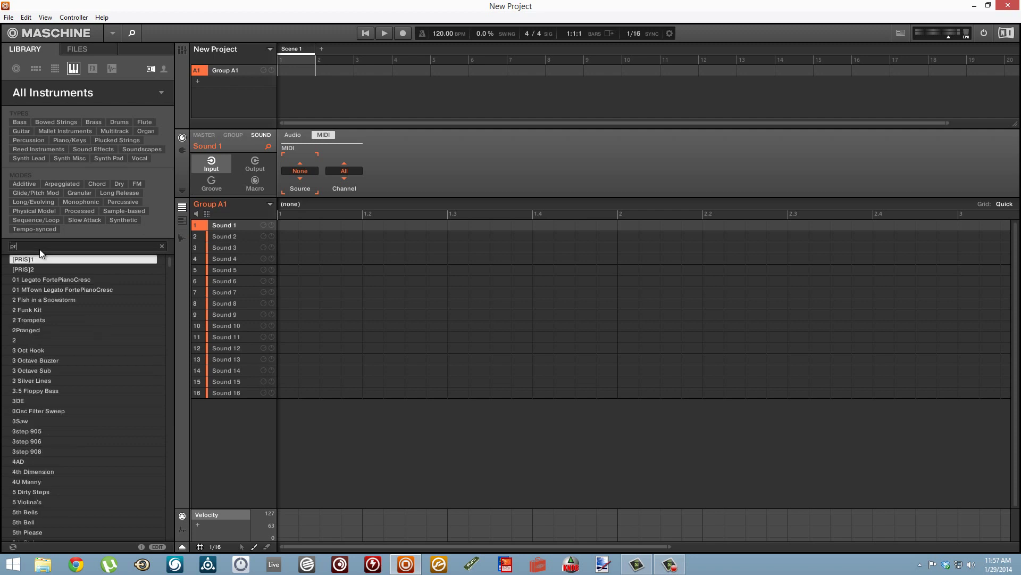
pyautogui.write('ism')
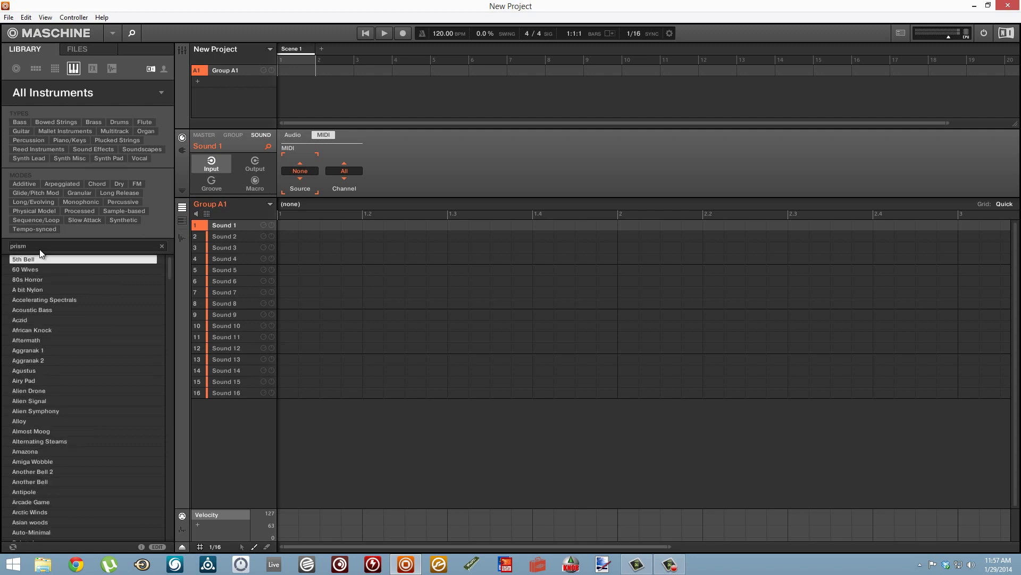
pyautogui.click(43, 414)
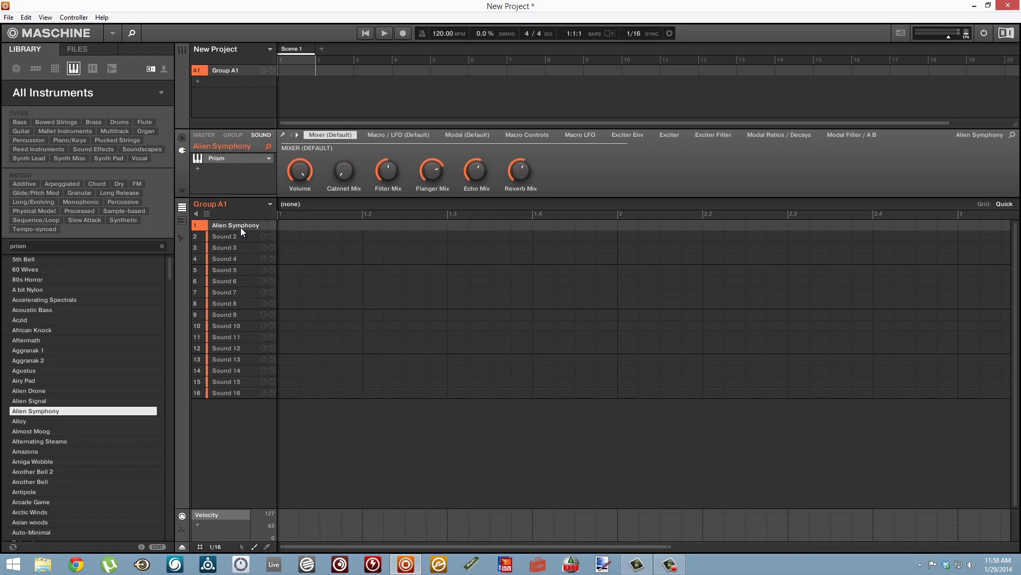
# - Open Prism's Reaktor panel, move it to the screen centre and load the Bass Sat Blue preset
pyautogui.click(217, 158)
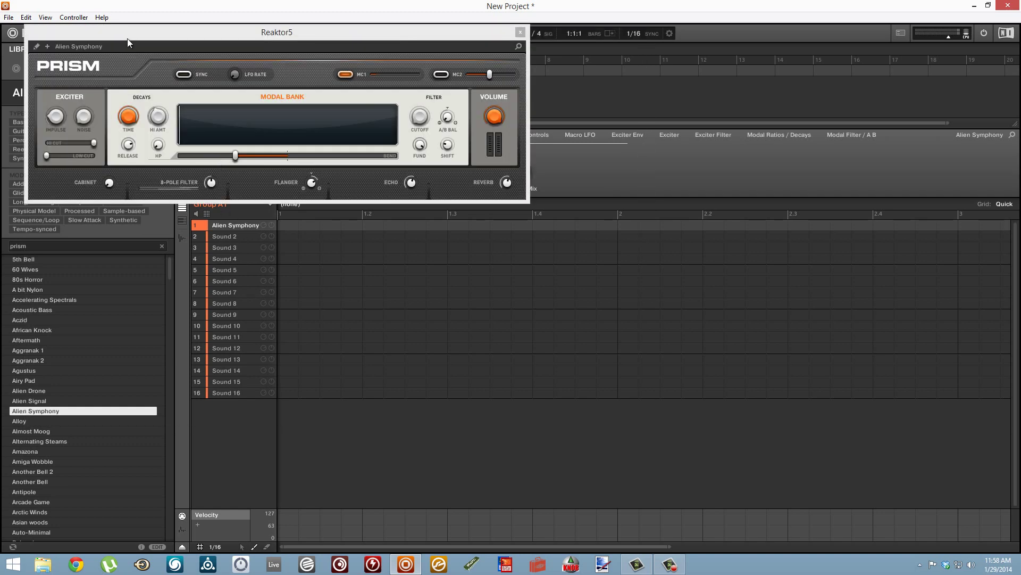
pyautogui.moveTo(128, 39); pyautogui.dragTo(349, 108)
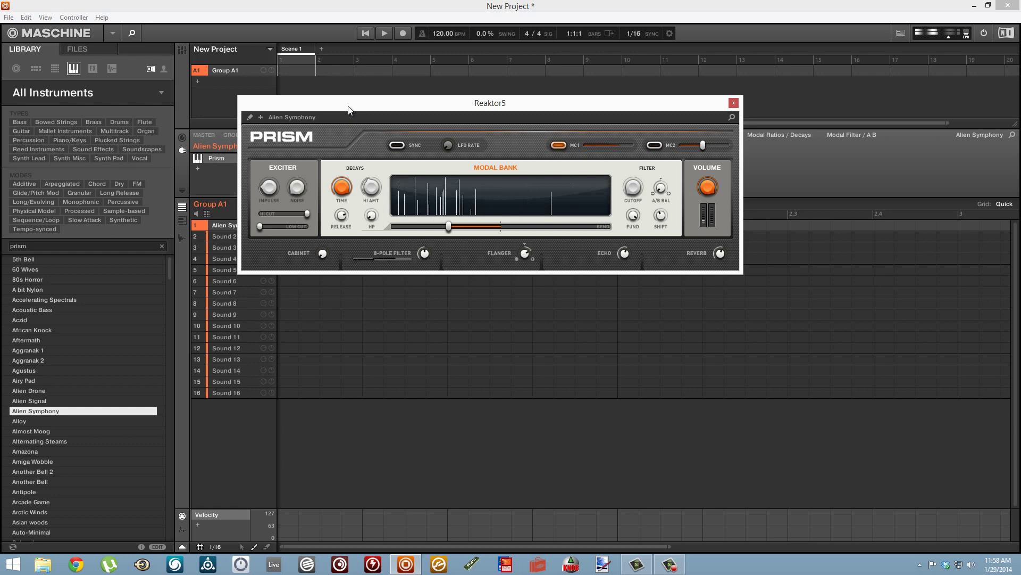
pyautogui.click(59, 431)
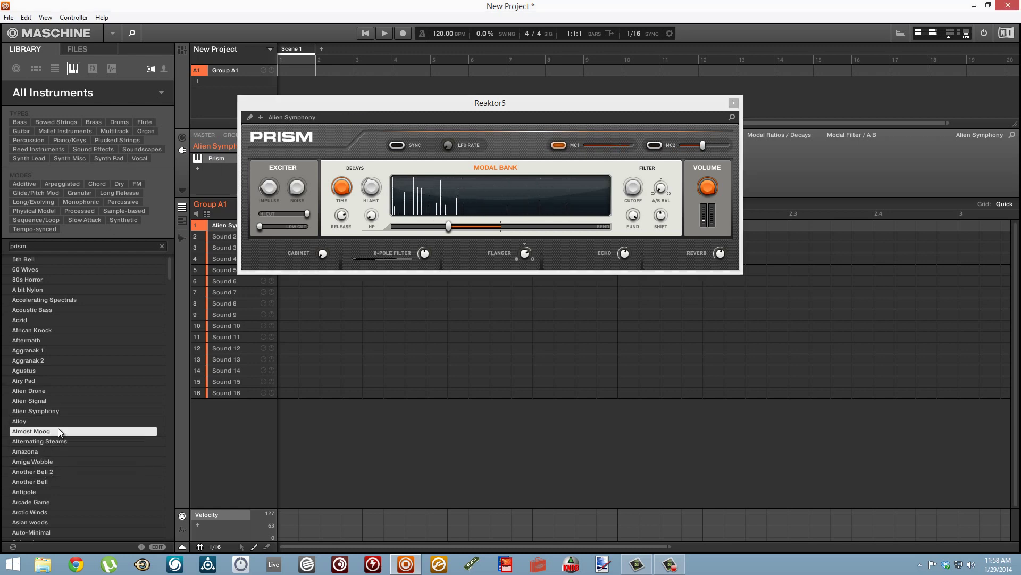
pyautogui.scroll(-4, 43, 435)
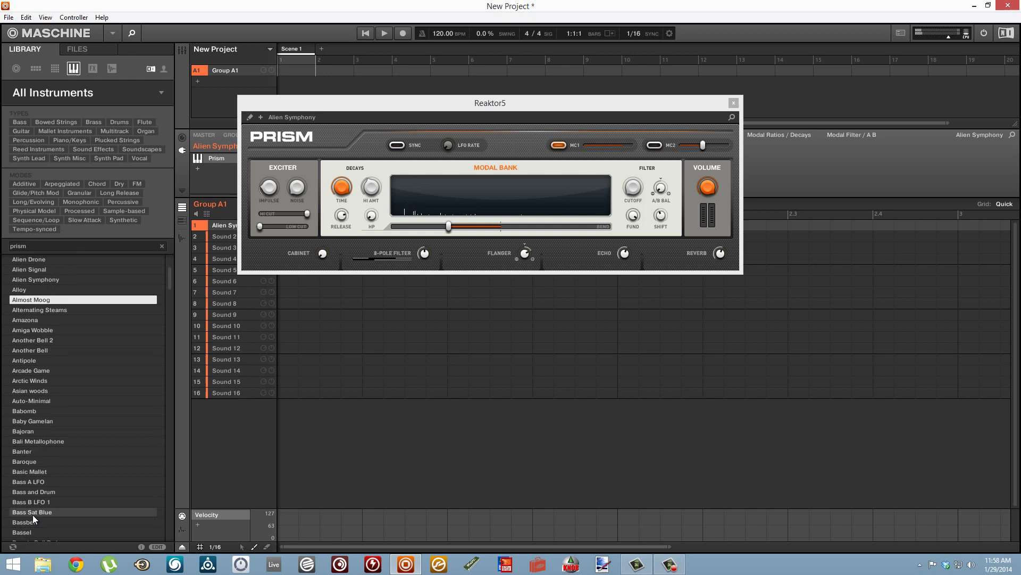
pyautogui.click(33, 514)
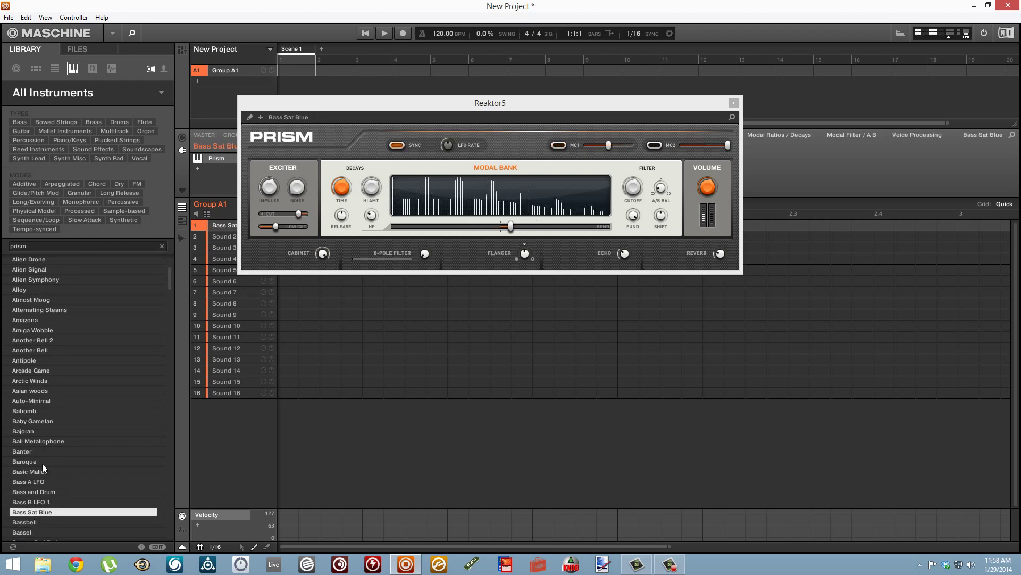
pyautogui.click(320, 134)
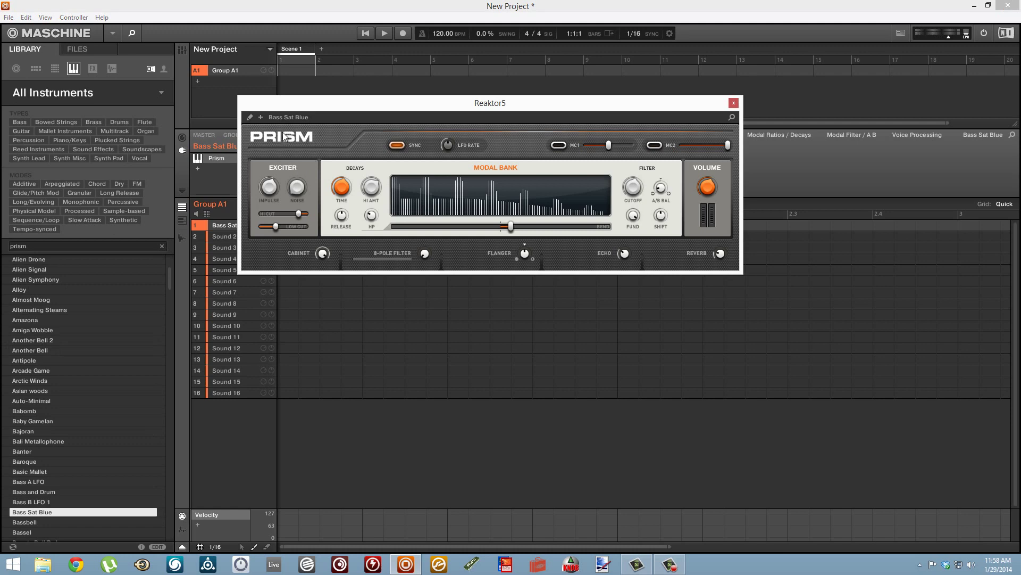
# - Expand Reaktor to its full view and show the MIDI controller assignments list
pyautogui.click(250, 117)
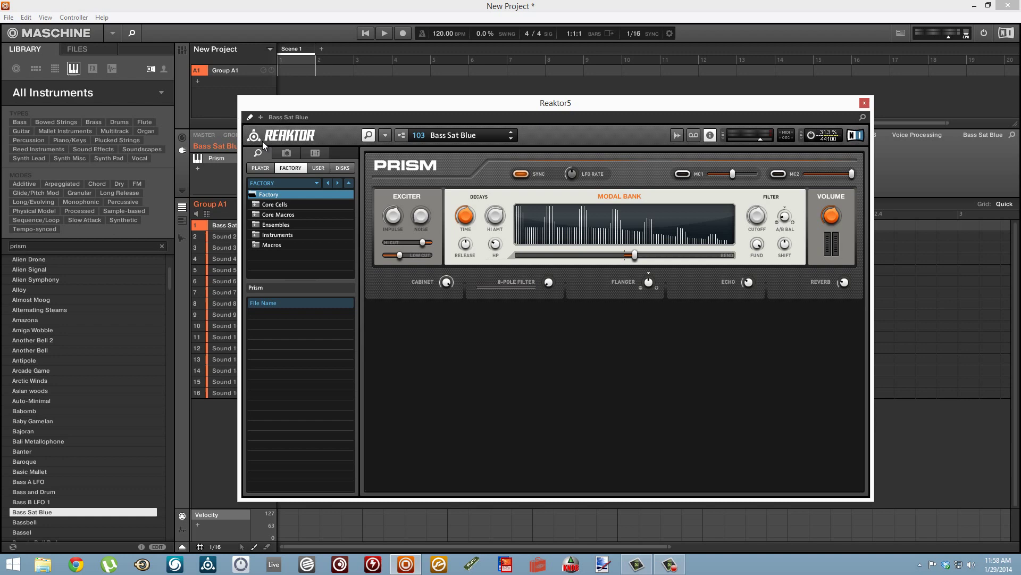
pyautogui.click(368, 136)
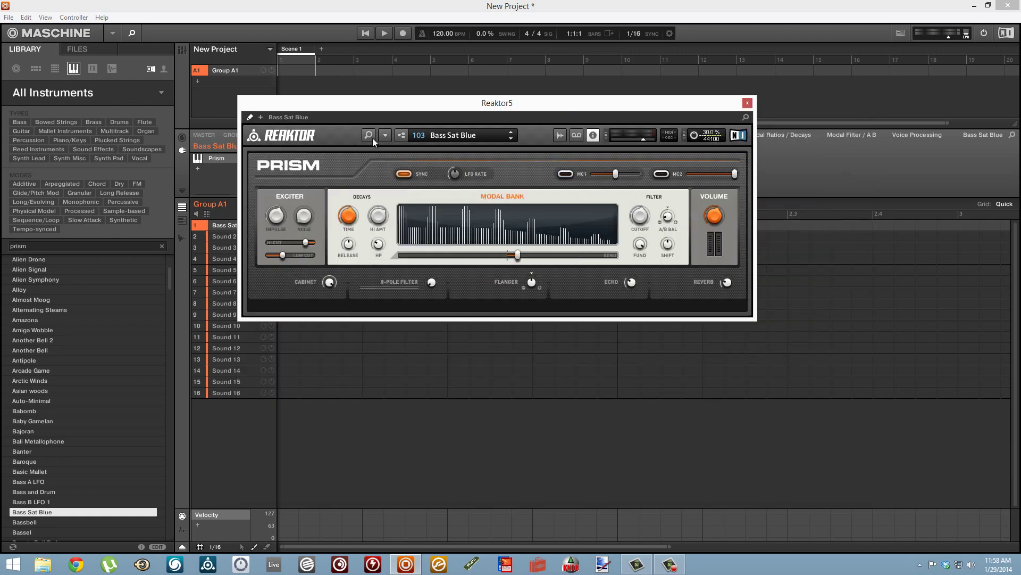
pyautogui.click(369, 139)
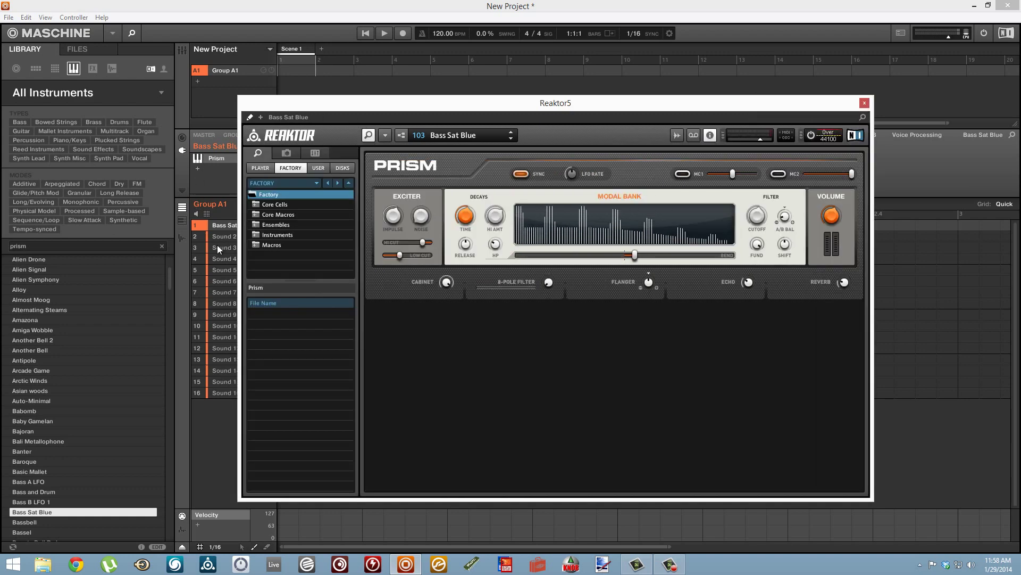
pyautogui.click(315, 153)
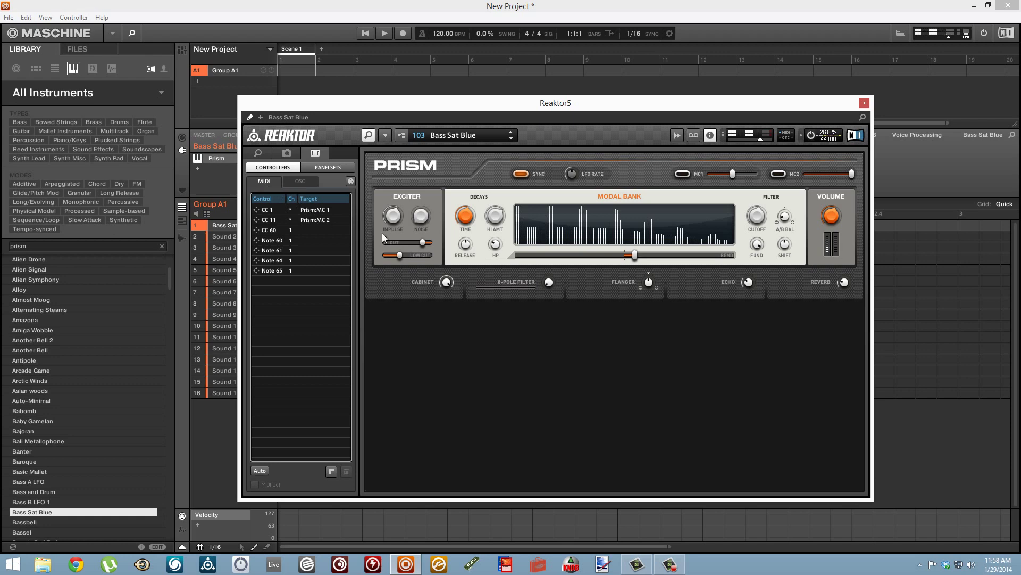
# - MIDI-learn Prism's Noise knob from a pad hit and select the resulting Note 60 assignment
pyautogui.rightClick(422, 219)
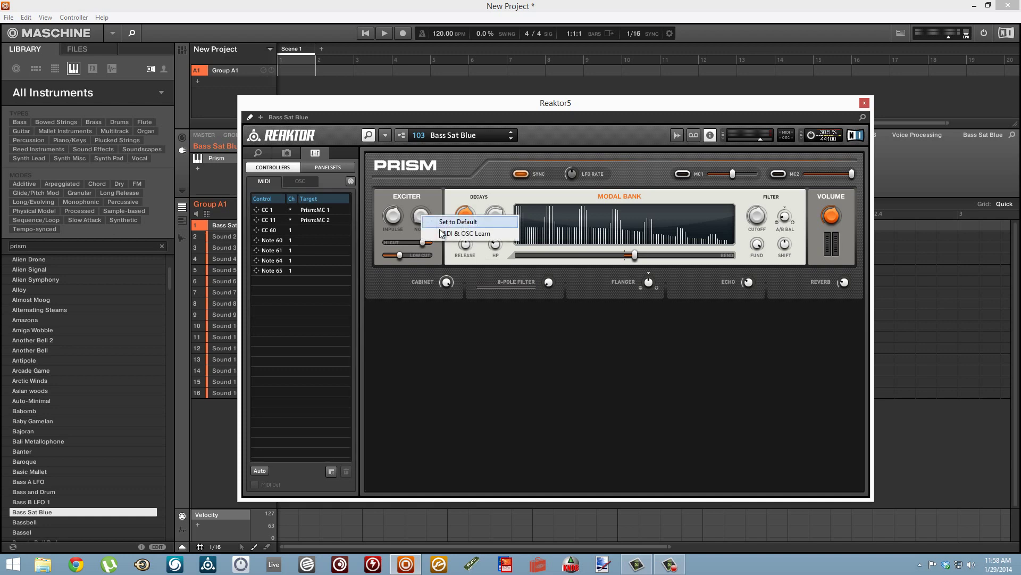
pyautogui.click(451, 234)
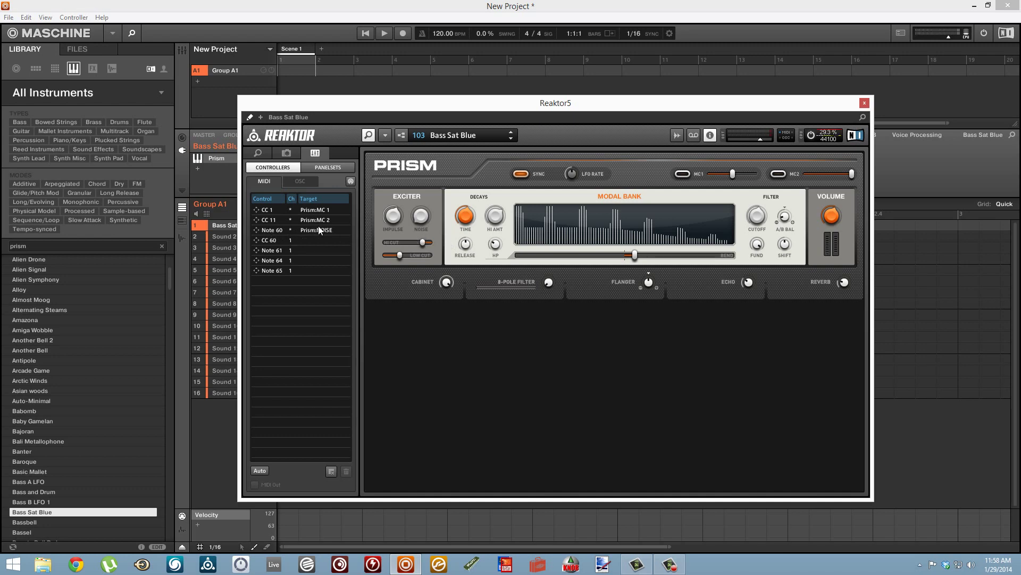
pyautogui.click(271, 232)
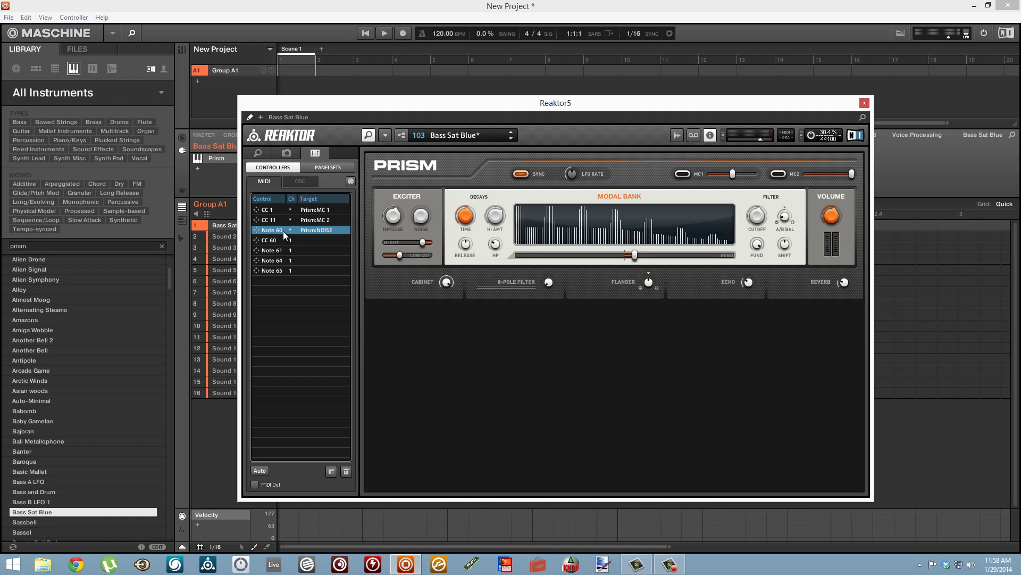
# - Delete the Note 60 to NOISE assignment and drag CC 60 onto the Noise knob and Modal Bank display
pyautogui.click(348, 474)
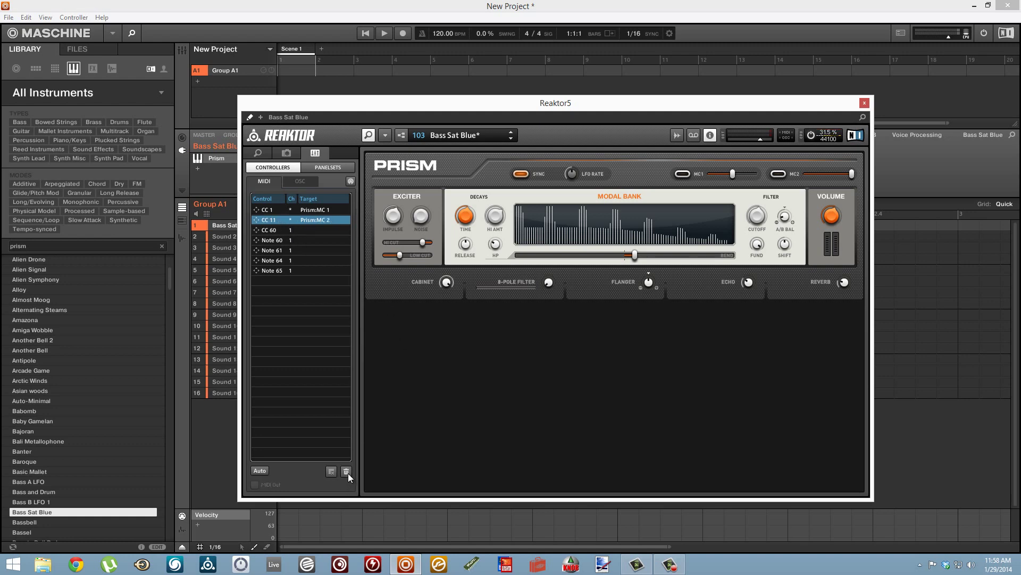
pyautogui.click(271, 229)
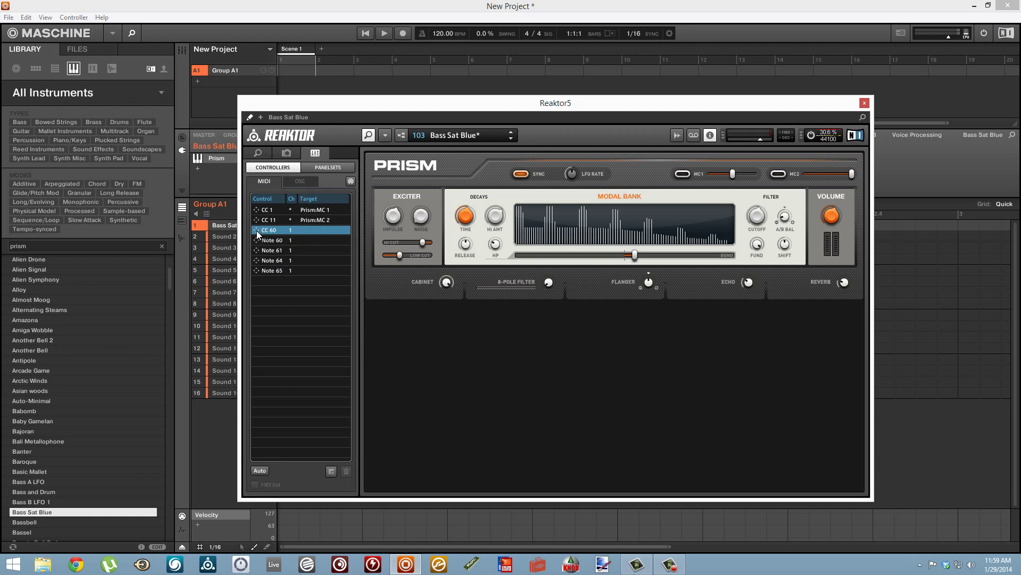
pyautogui.moveTo(256, 231); pyautogui.dragTo(422, 221)
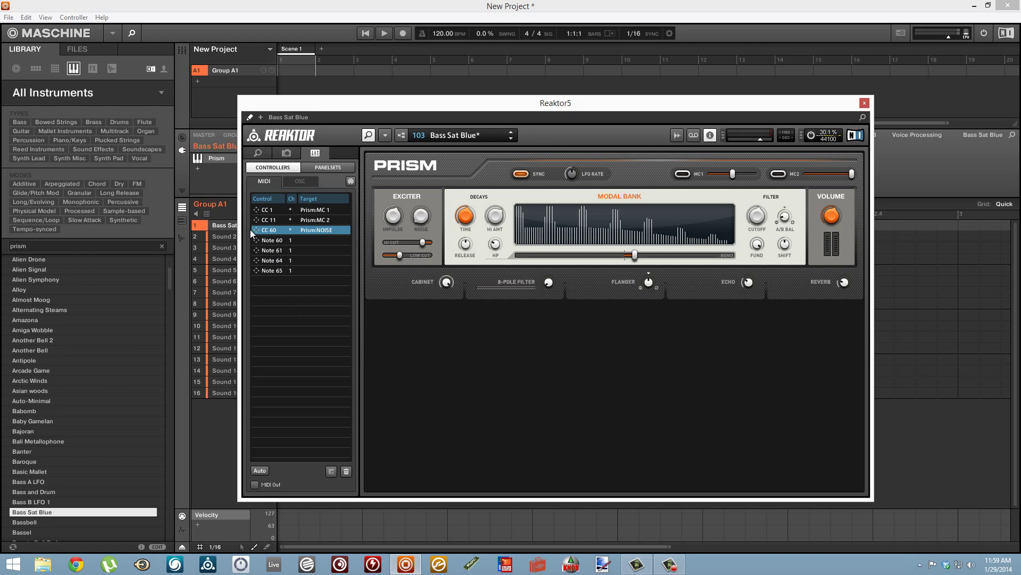
pyautogui.moveTo(257, 230); pyautogui.dragTo(759, 223)
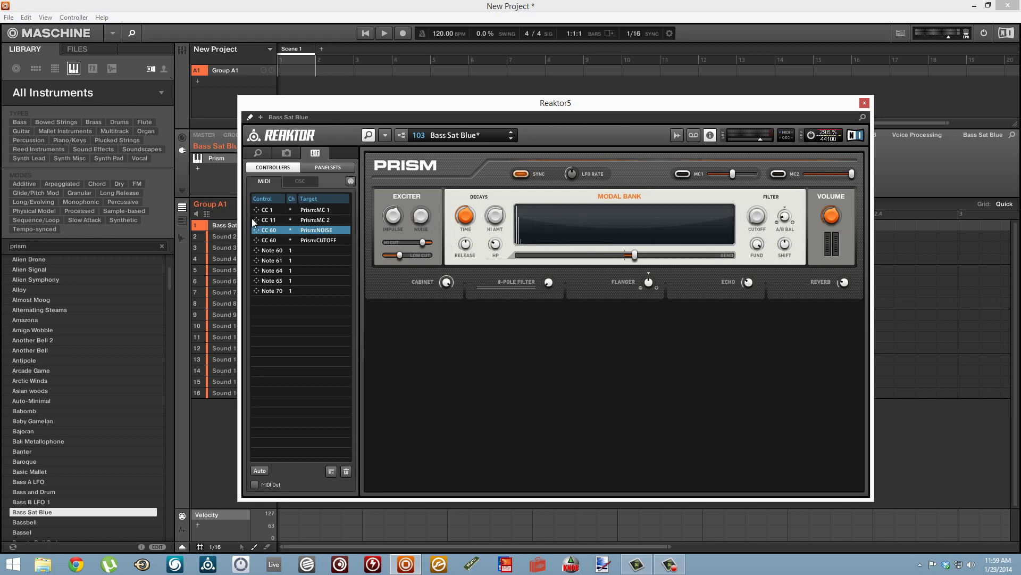
# - Remove the CC 60 to Prism NOISE mapping and hide the controller mappings panel
pyautogui.click(279, 232)
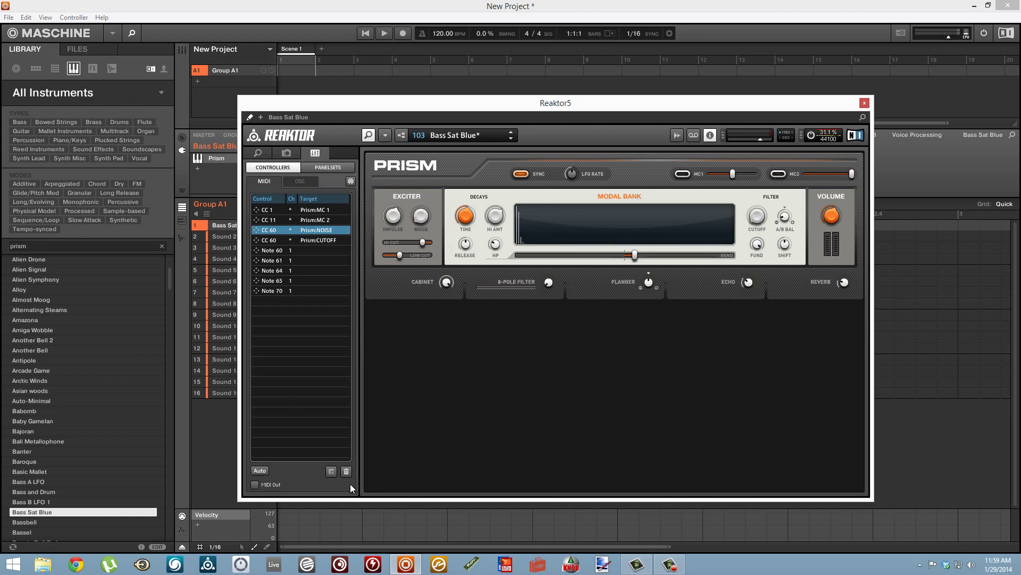
pyautogui.click(349, 470)
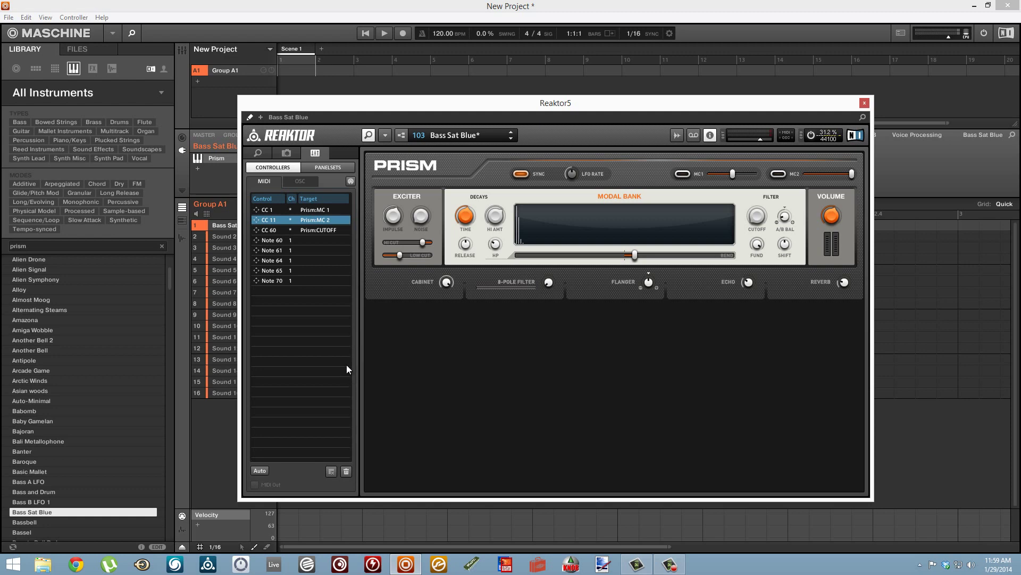
pyautogui.click(368, 136)
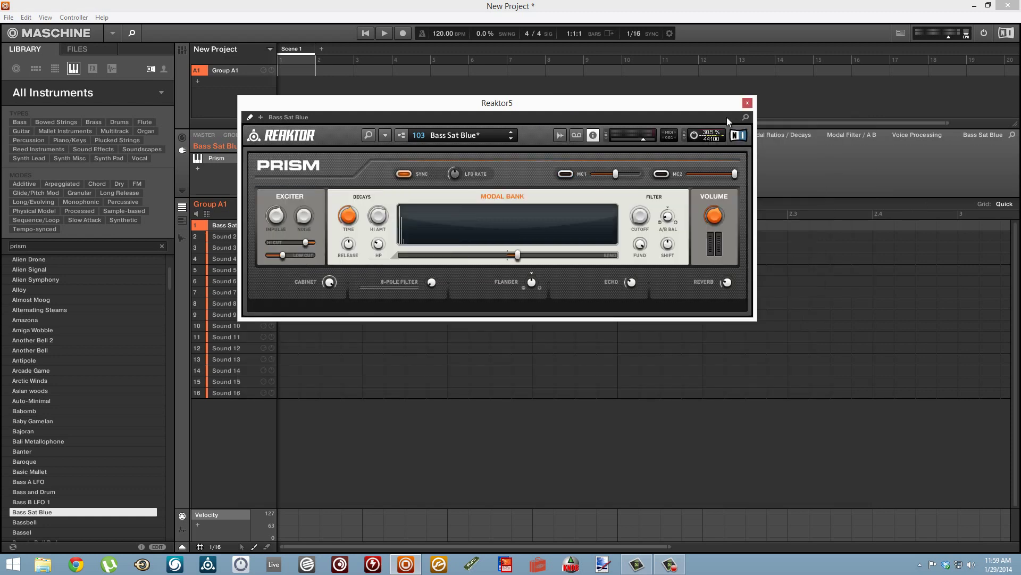
# - Search the library for 'monark', load the Acid Burn preset and open the Monark window
pyautogui.click(748, 102)
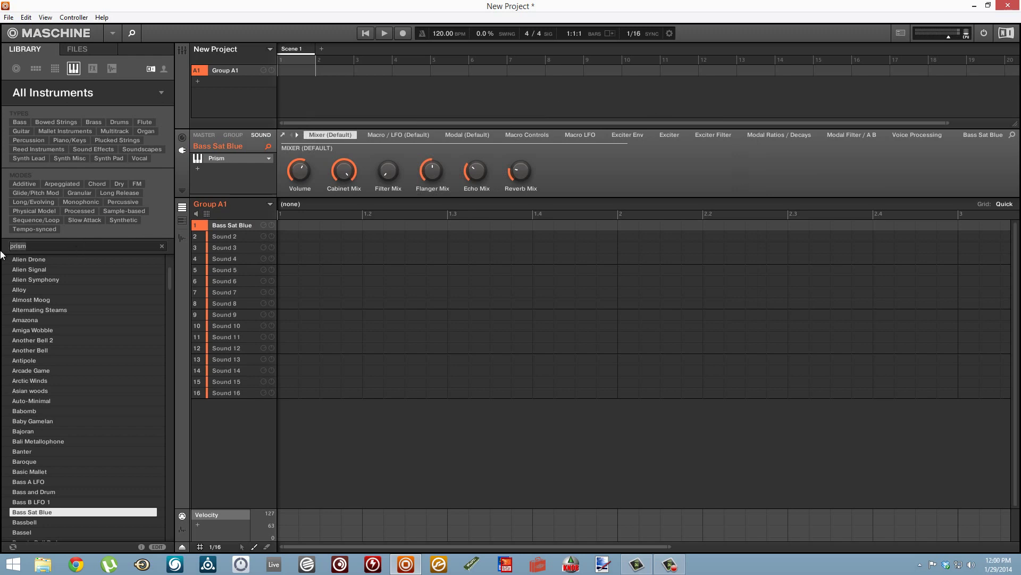
pyautogui.press('BackSpace')
pyautogui.press('BackSpace')
pyautogui.press('BackSpace')
pyautogui.press('BackSpace')
pyautogui.press('BackSpace')
pyautogui.write('monark')
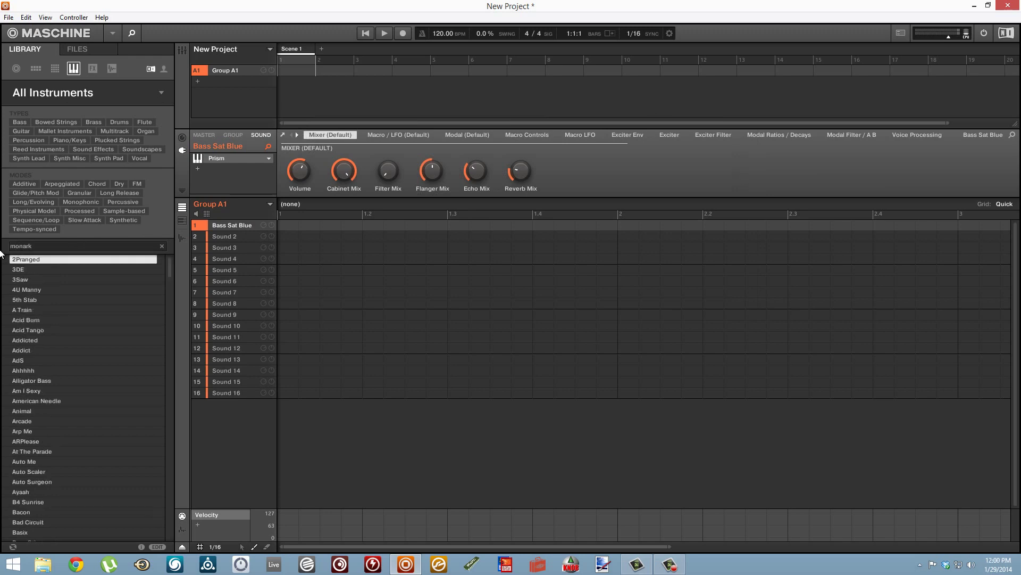
pyautogui.click(32, 320)
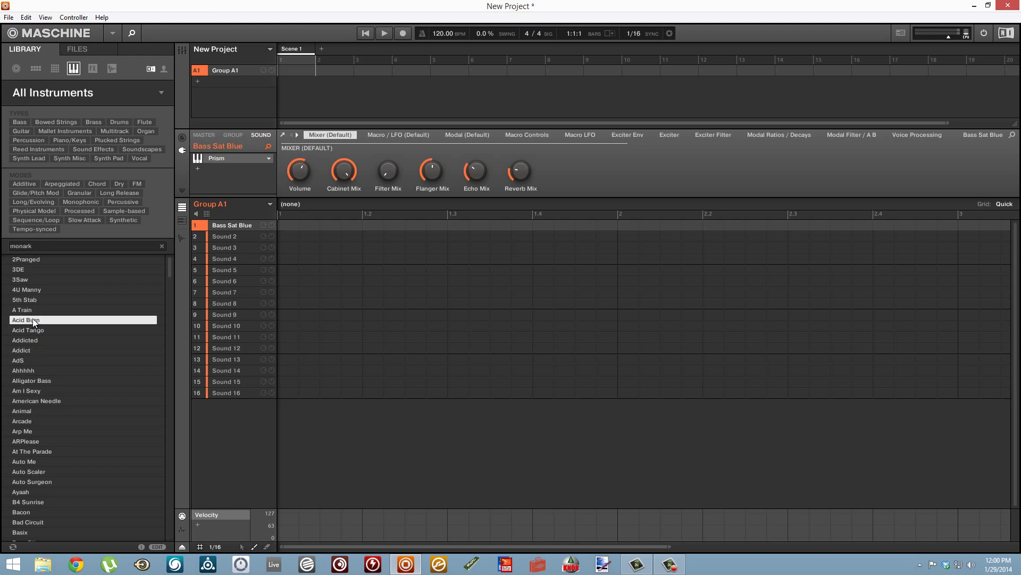
pyautogui.click(218, 158)
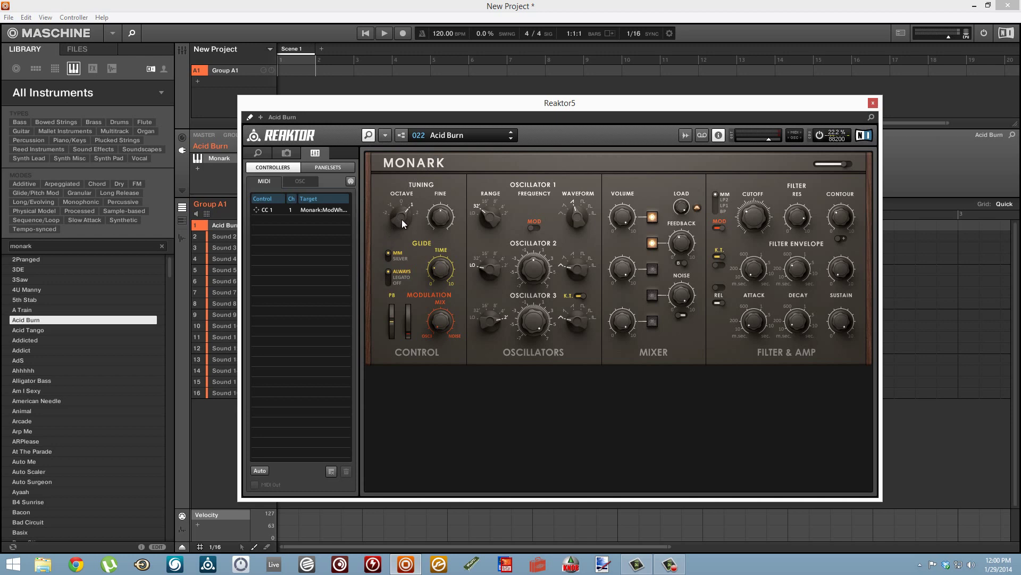
# - MIDI-learn CC 60 onto Monark's Oscillator 2 Frequency and Cutoff knobs
pyautogui.rightClick(541, 273)
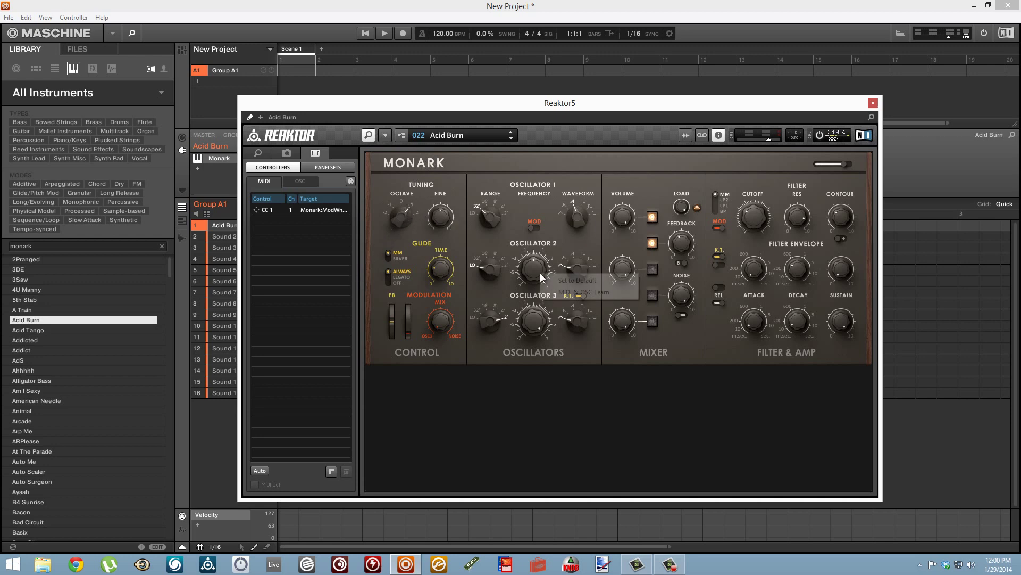
pyautogui.click(559, 292)
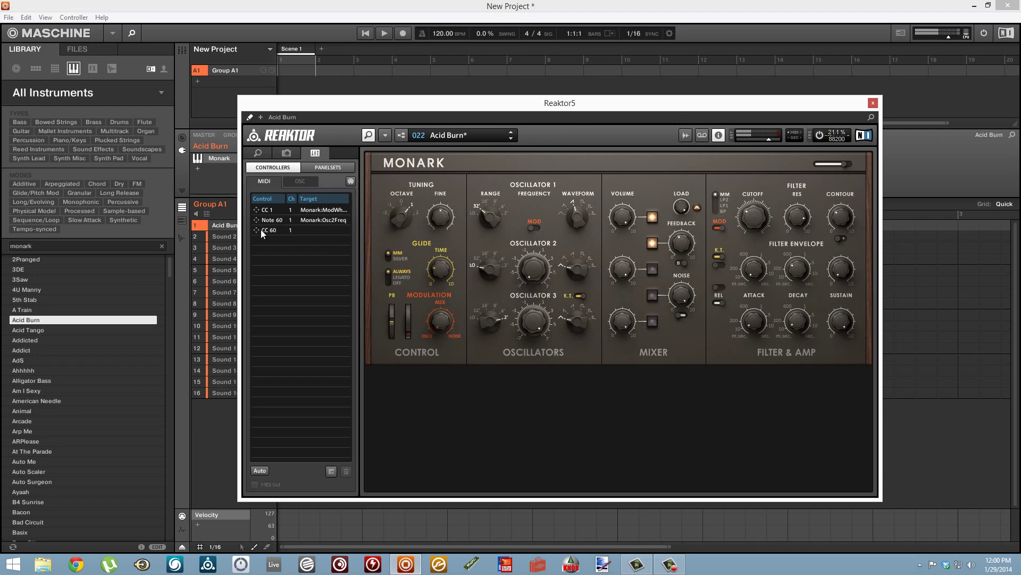
pyautogui.click(260, 230)
pyautogui.moveTo(255, 231); pyautogui.dragTo(269, 220)
pyautogui.rightClick(758, 224)
pyautogui.click(776, 241)
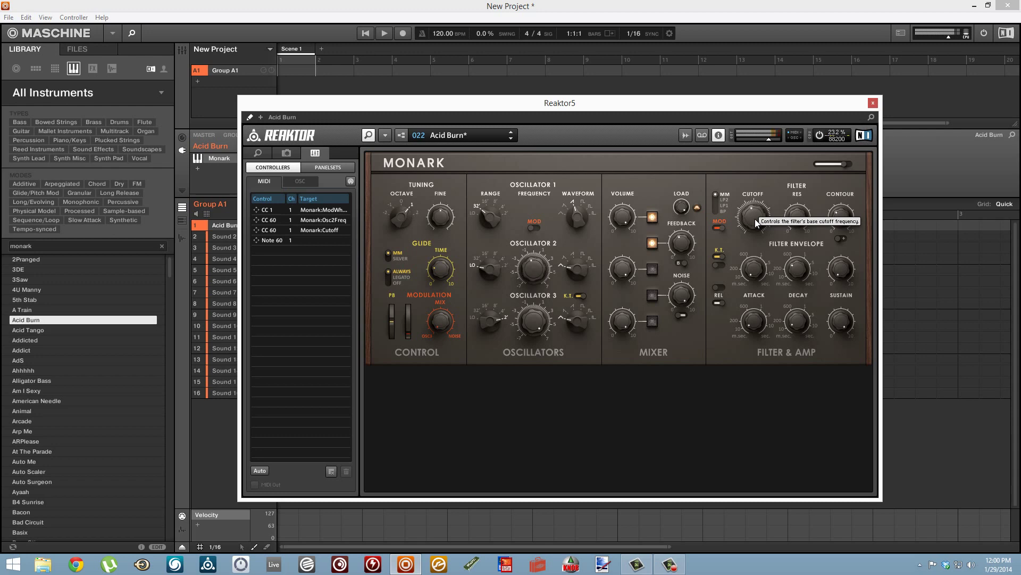
# - Close Reaktor, search the library for 'fm8' and load the Alcor preset into FM8
pyautogui.click(874, 103)
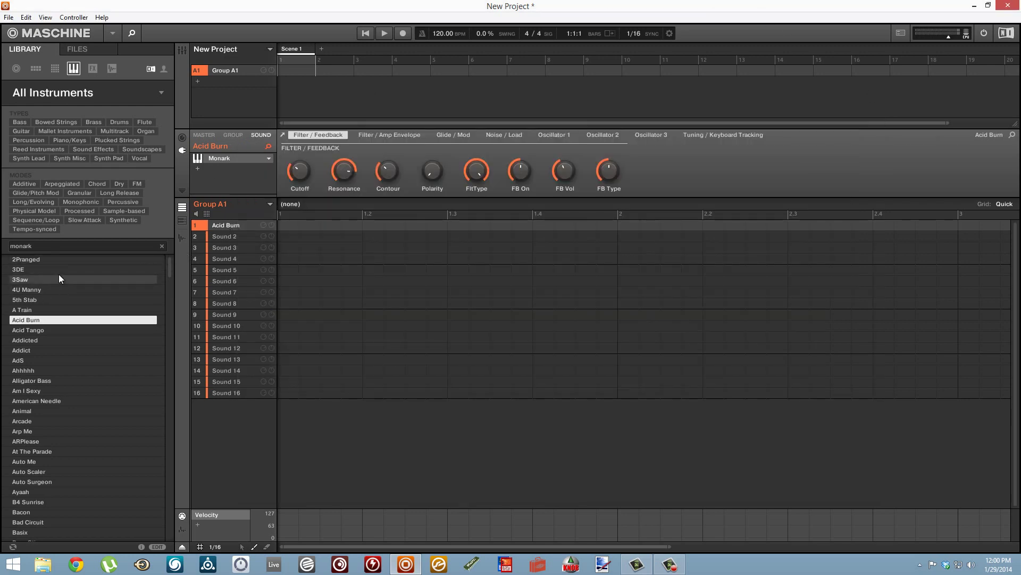
pyautogui.click(57, 247)
pyautogui.write('fm8')
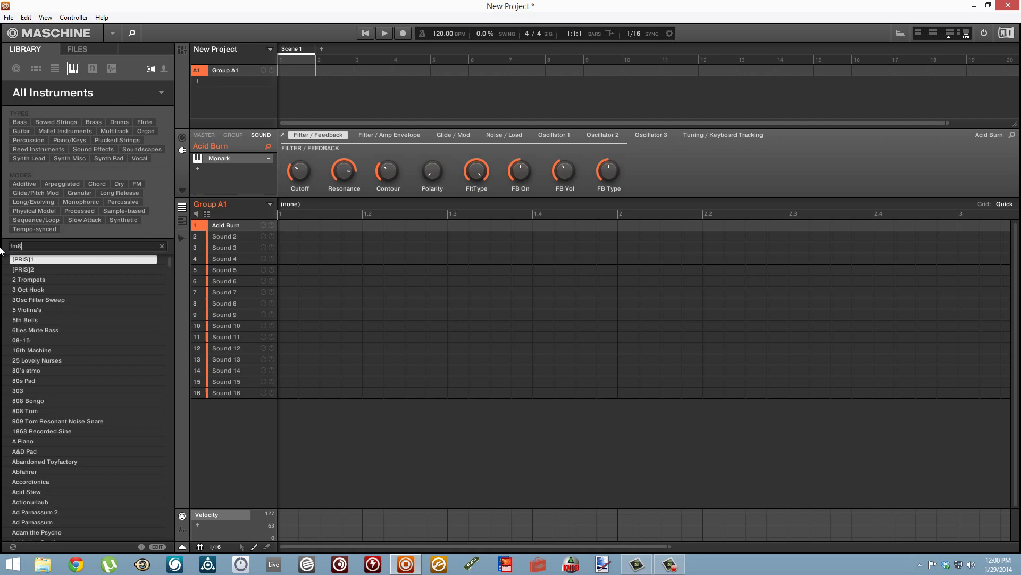
pyautogui.scroll(-2, 66, 389)
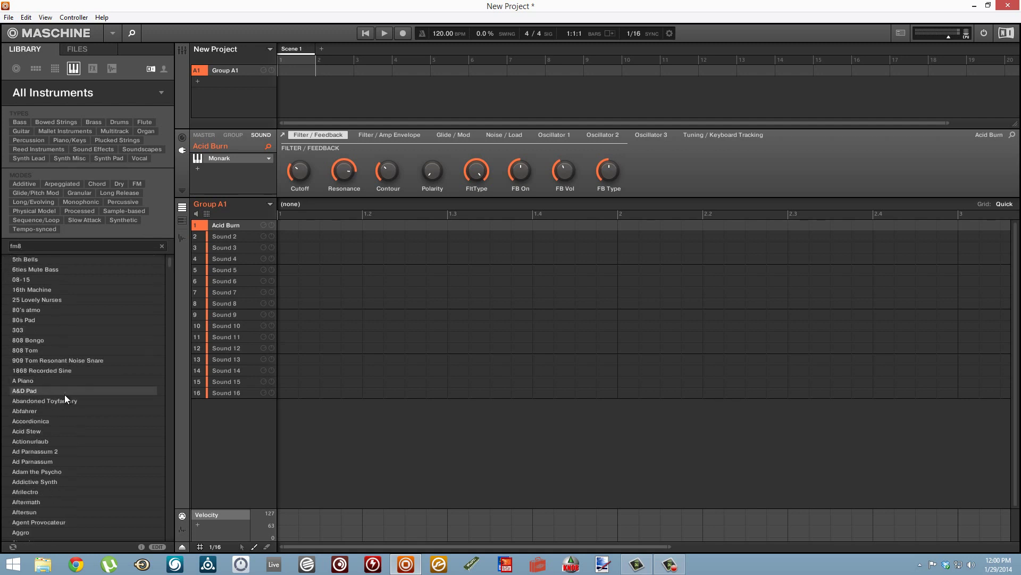
pyautogui.scroll(-2, 65, 394)
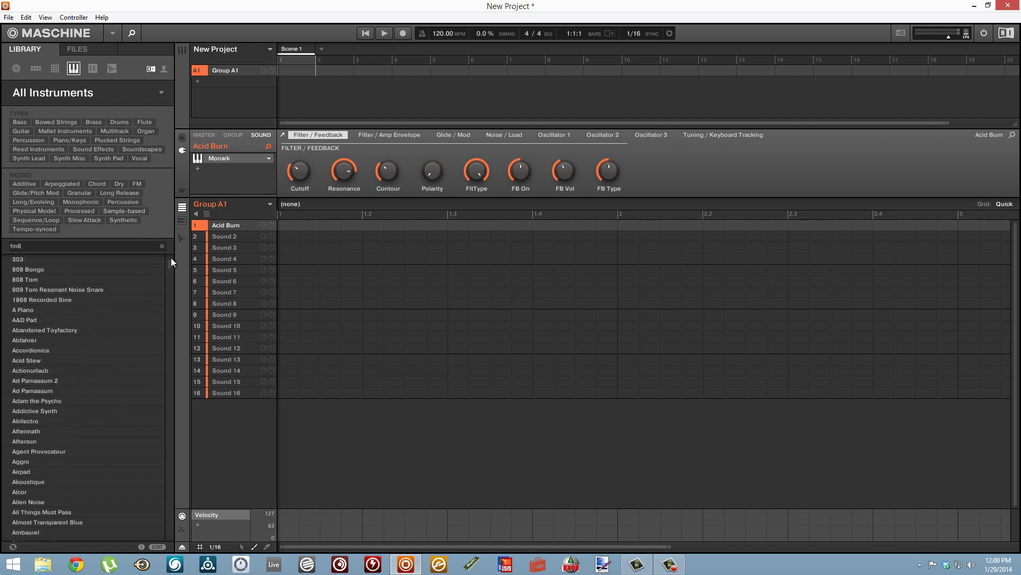
pyautogui.click(74, 492)
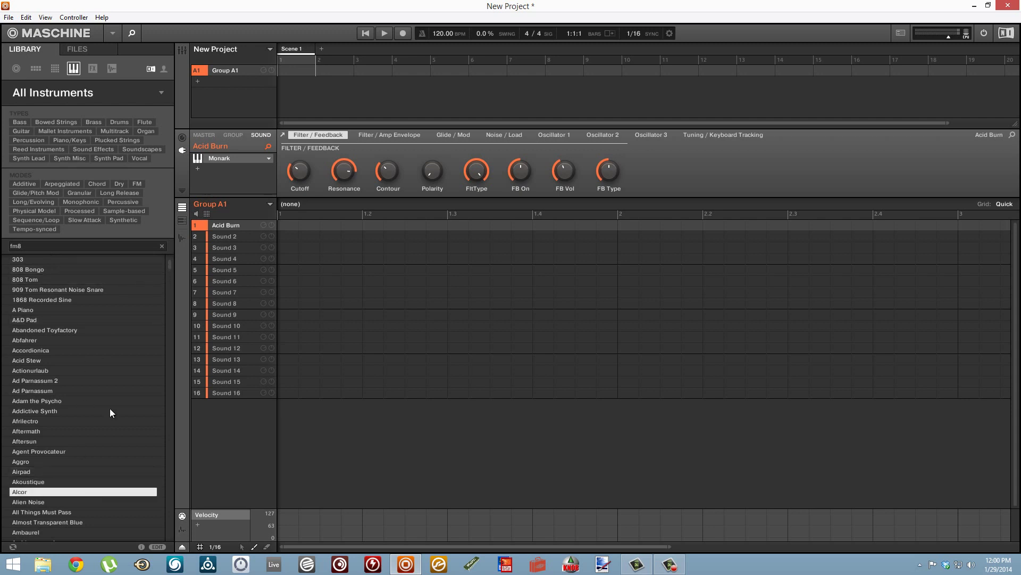
pyautogui.click(225, 161)
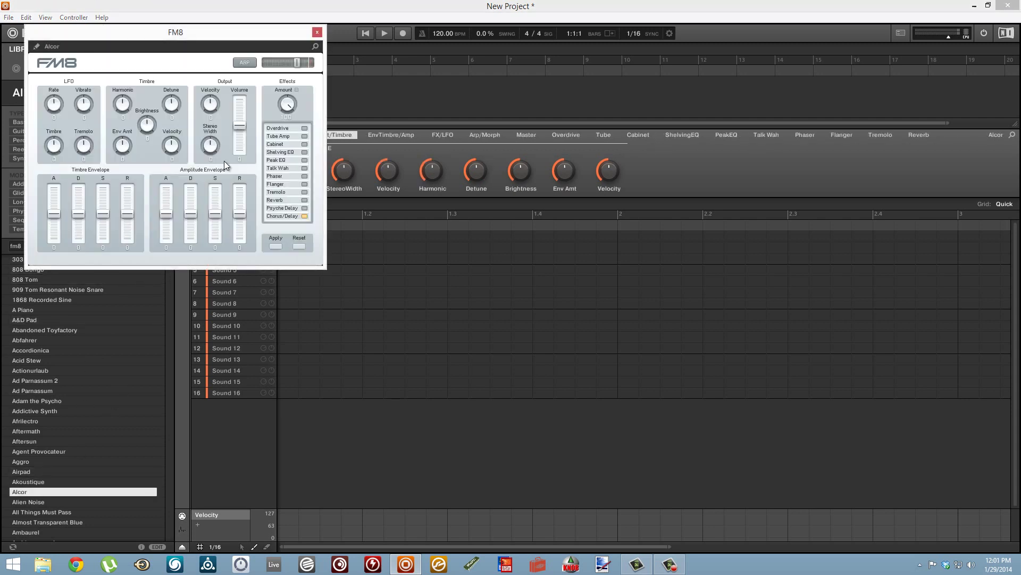
# - Show FM8's full interface, try Aqua Atmo, Bahnhof Zoo and Bell Air, then load Braincells
pyautogui.click(37, 49)
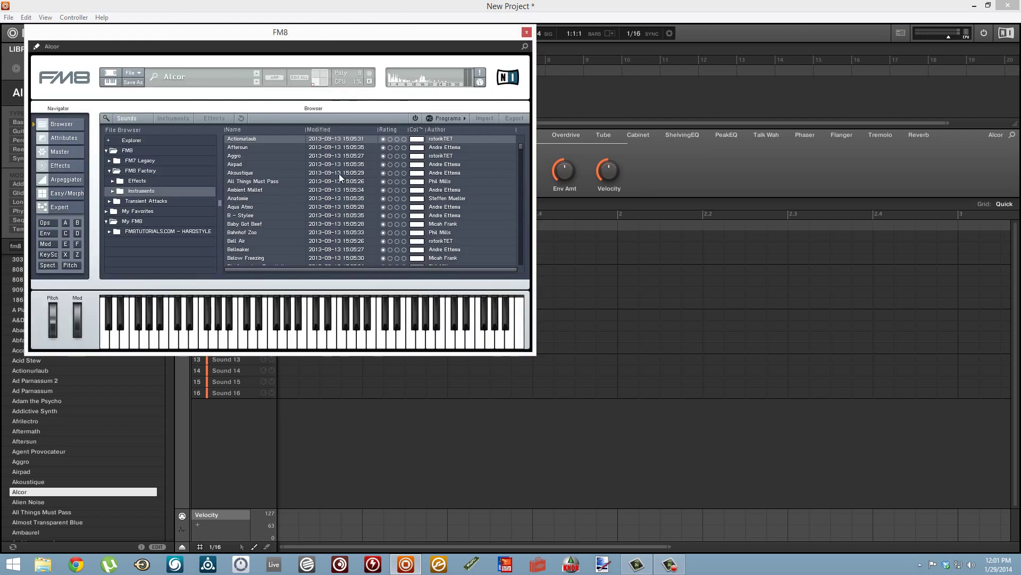
pyautogui.click(254, 207)
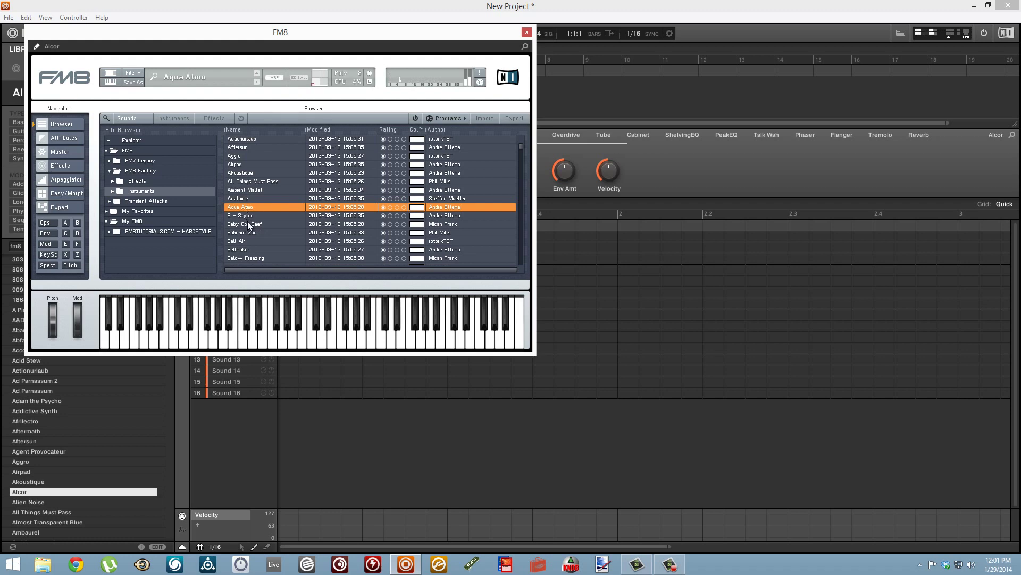
pyautogui.click(246, 235)
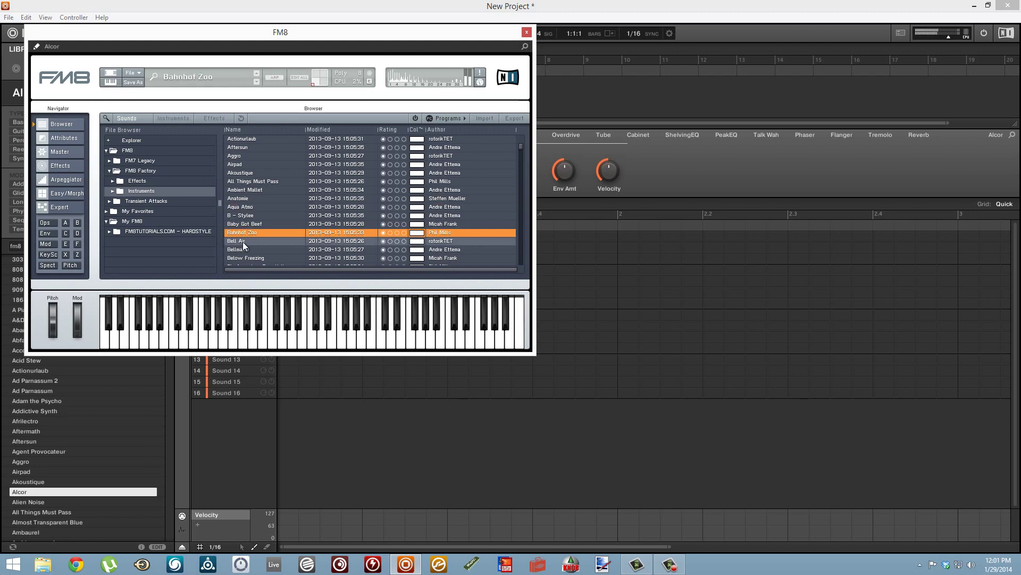
pyautogui.click(244, 242)
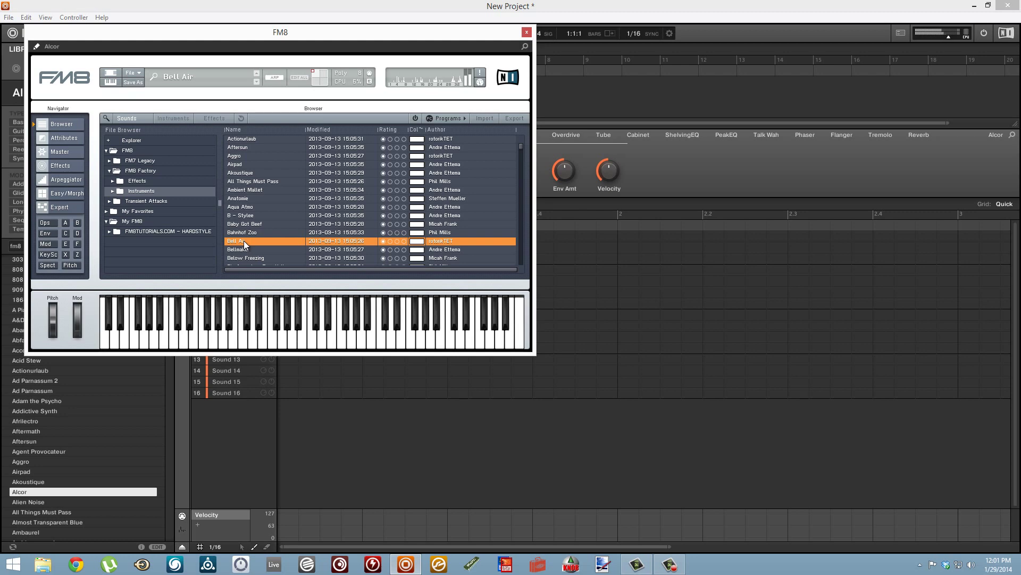
pyautogui.scroll(-2, 252, 245)
pyautogui.click(251, 243)
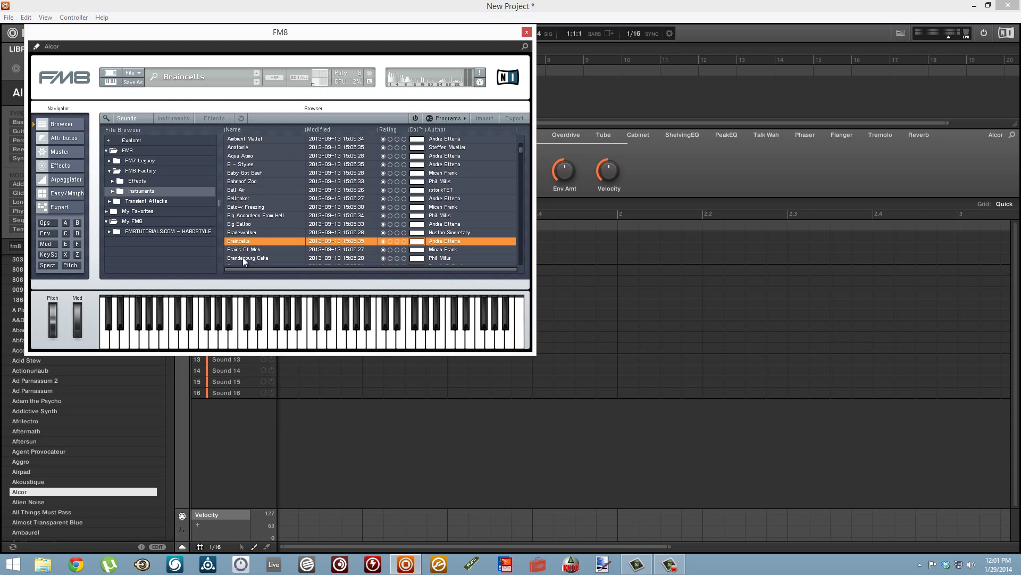
# - Drag Bahnhof Zoo onto FM8's morph square and move the morph point to the lower-left corner
pyautogui.moveTo(251, 257)
pyautogui.mouseDown()
pyautogui.moveTo(294, 144)
pyautogui.moveTo(292, 121)
pyautogui.moveTo(326, 85)
pyautogui.mouseUp()
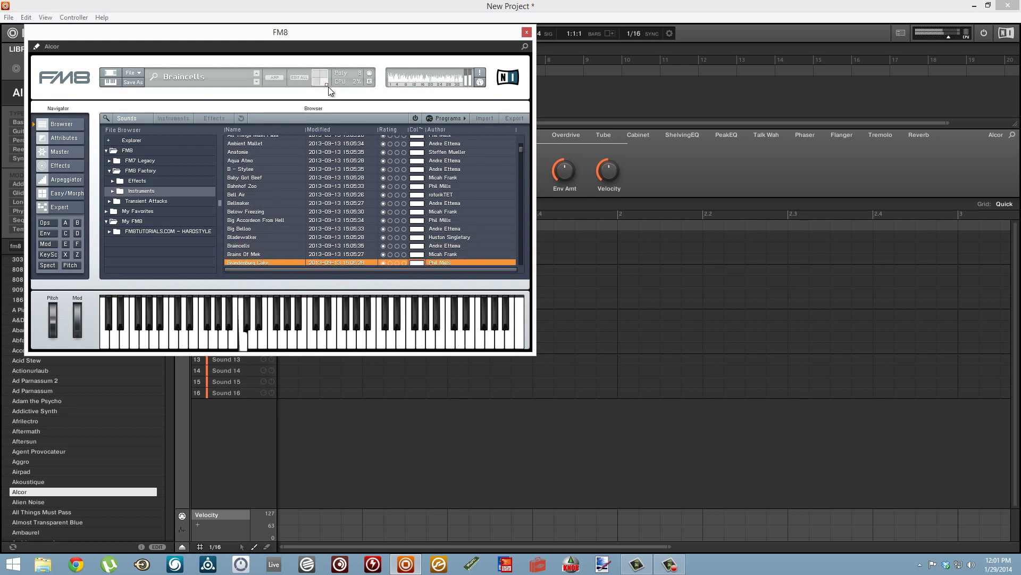
pyautogui.moveTo(246, 186); pyautogui.dragTo(325, 83)
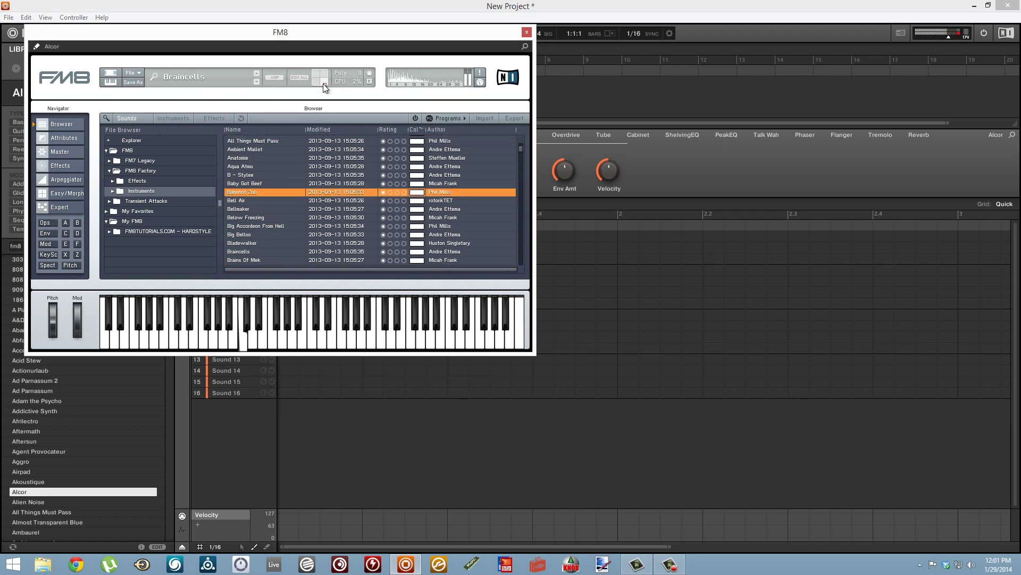
pyautogui.moveTo(326, 86); pyautogui.dragTo(315, 93)
# - Pick the Cannibals and Concave presets in FM8's list and nudge the morph point slightly right
pyautogui.scroll(-4, 245, 200)
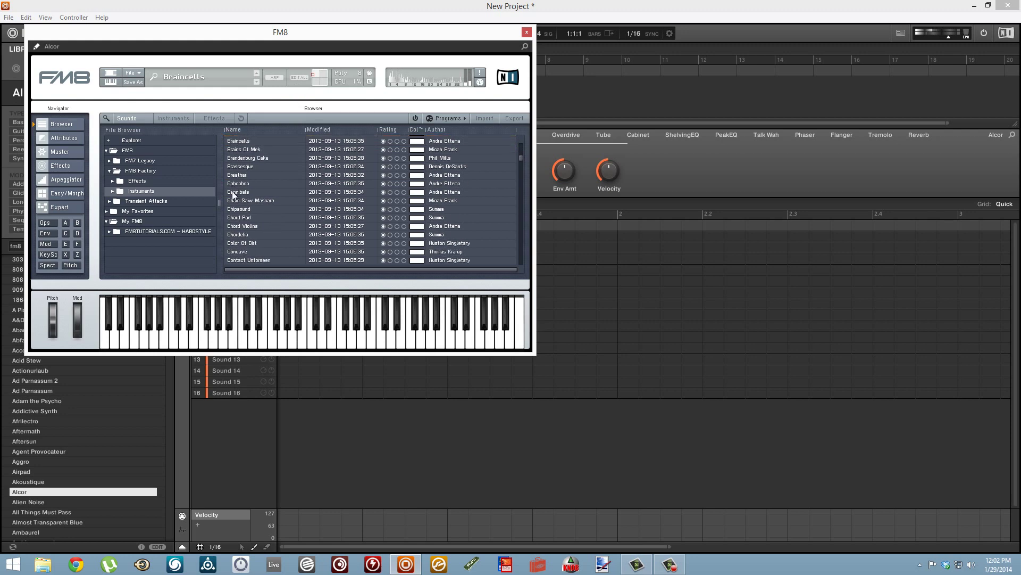
pyautogui.click(240, 192)
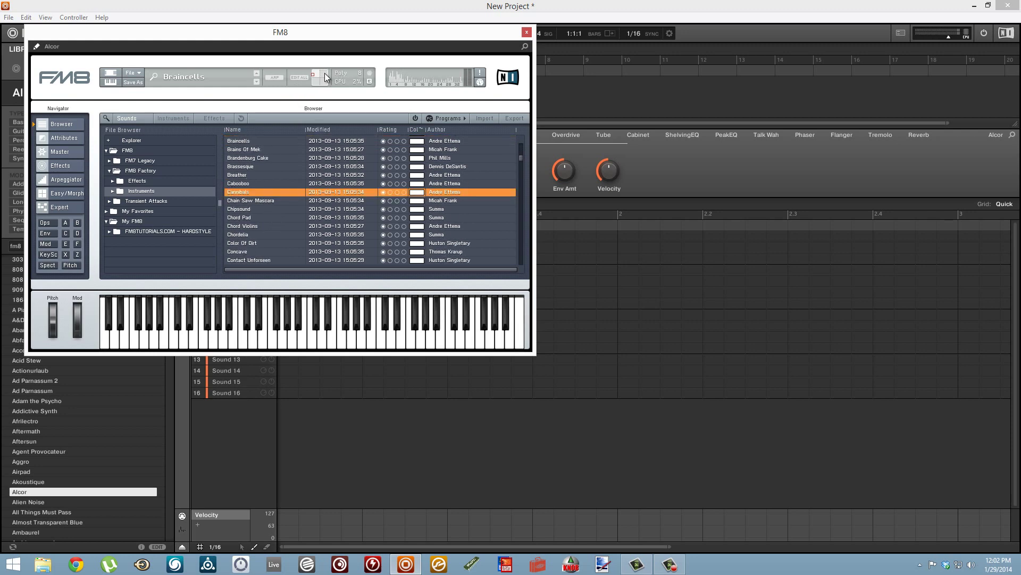
pyautogui.click(239, 250)
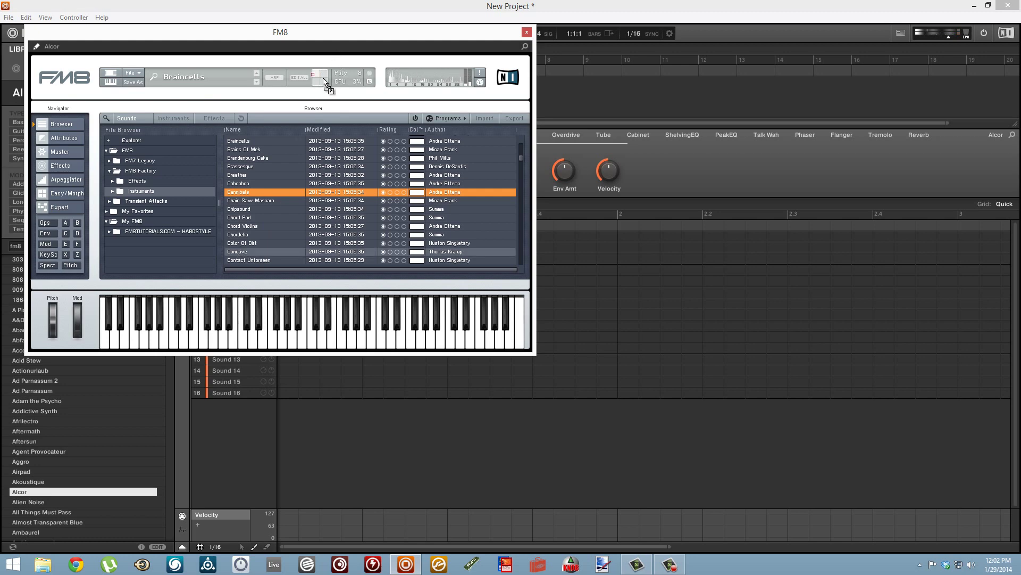
pyautogui.click(322, 77)
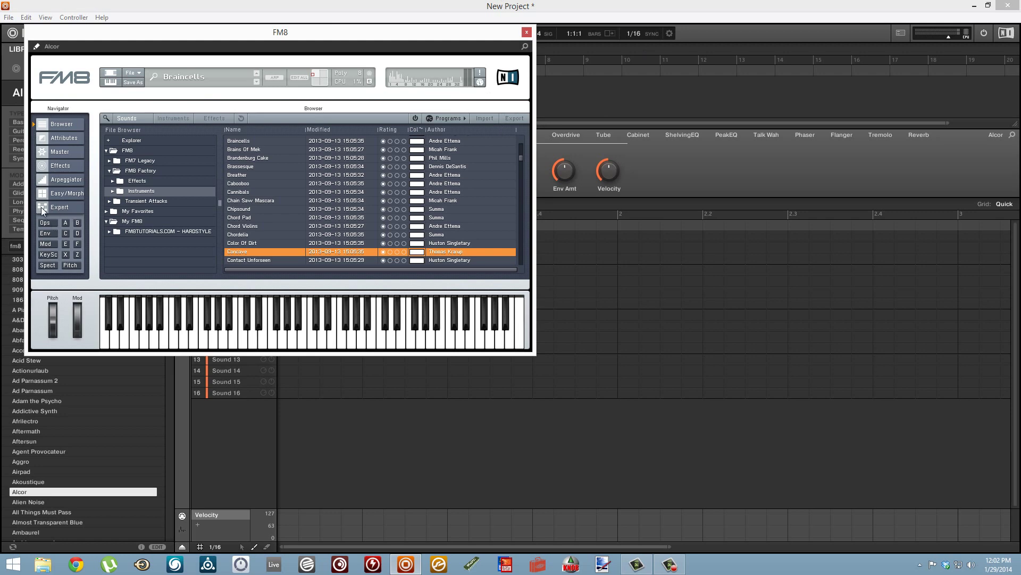
# - Show FM8's operator page and FM matrix, viewing operators B and A
pyautogui.click(55, 207)
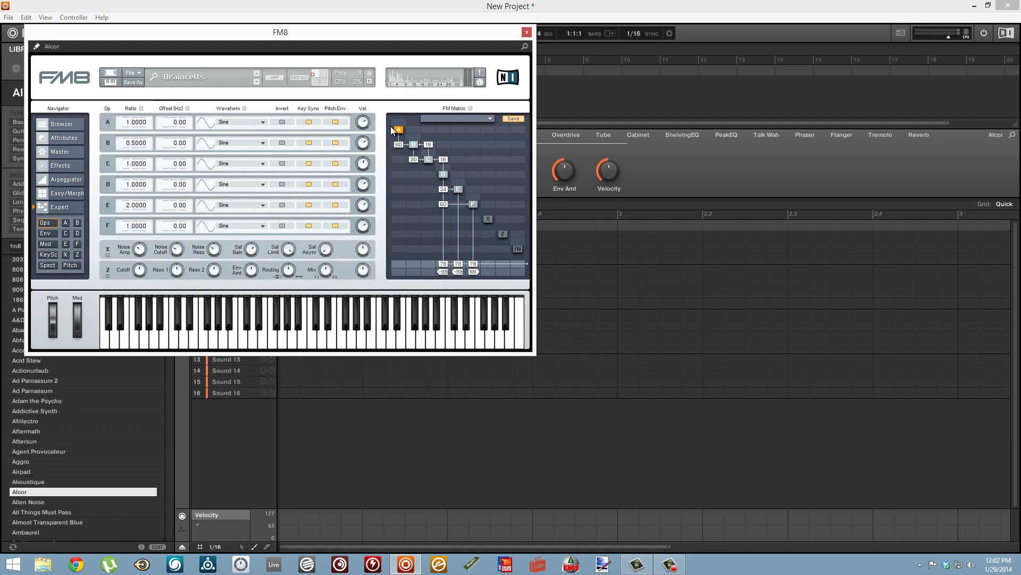
pyautogui.click(414, 144)
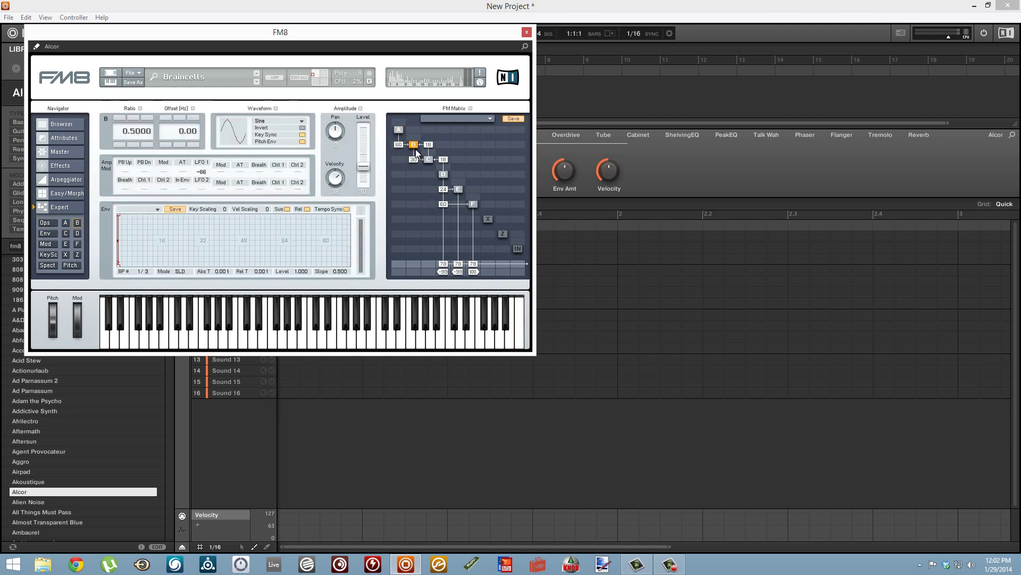
pyautogui.click(397, 130)
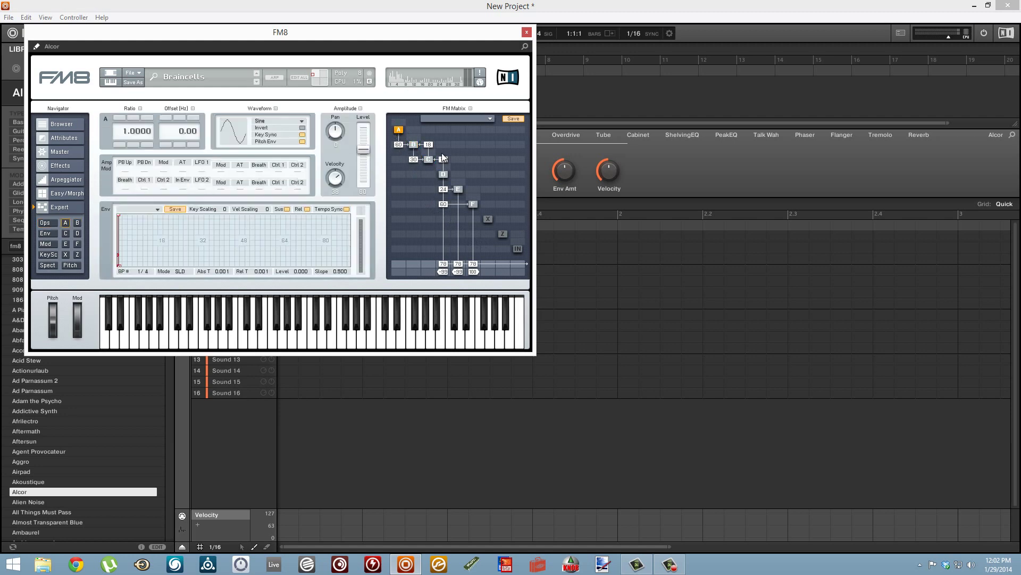
pyautogui.click(480, 82)
# - Add operator D modulation into operator A, raise A's matrix level, and recheck operator B
pyautogui.moveTo(441, 157); pyautogui.dragTo(425, 171)
pyautogui.moveTo(395, 190)
pyautogui.mouseDown()
pyautogui.moveTo(403, 153)
pyautogui.moveTo(397, 188)
pyautogui.mouseUp()
pyautogui.scroll(10, 401, 201)
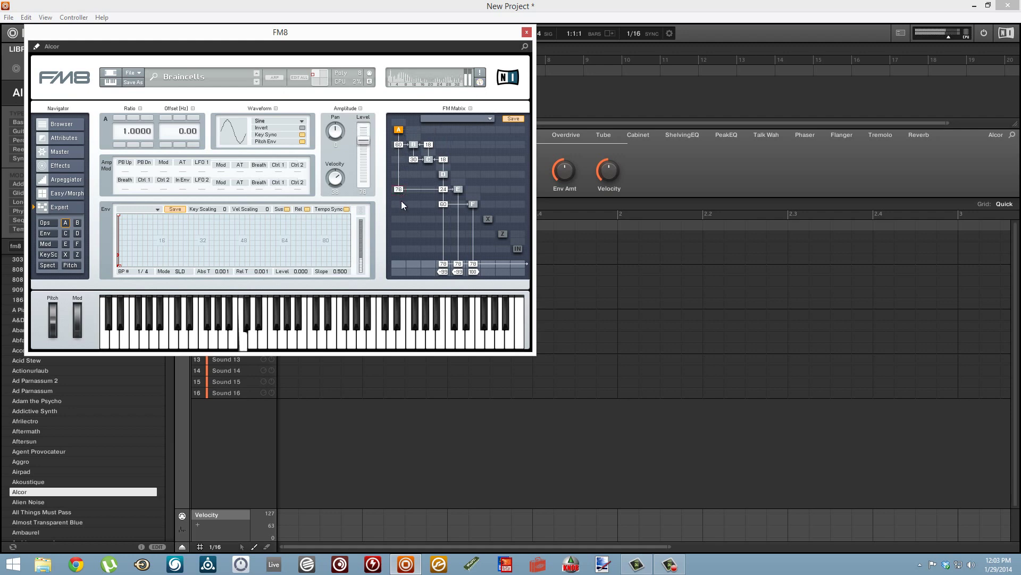
pyautogui.scroll(-15, 395, 201)
pyautogui.scroll(13, 401, 191)
pyautogui.click(415, 145)
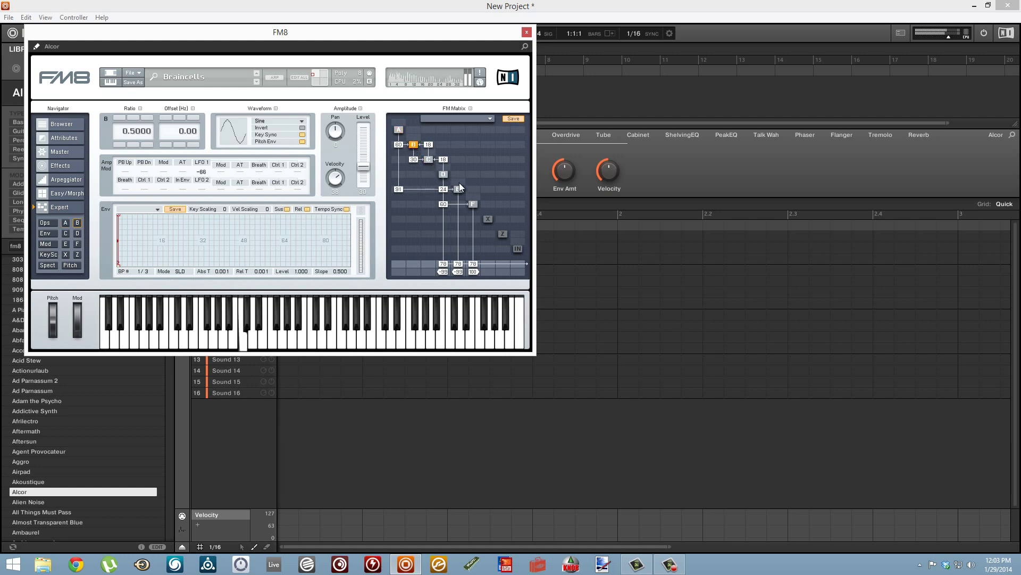
# - Close the FM8 window and search the instrument library for 'absynth' instead of fm8
pyautogui.click(527, 32)
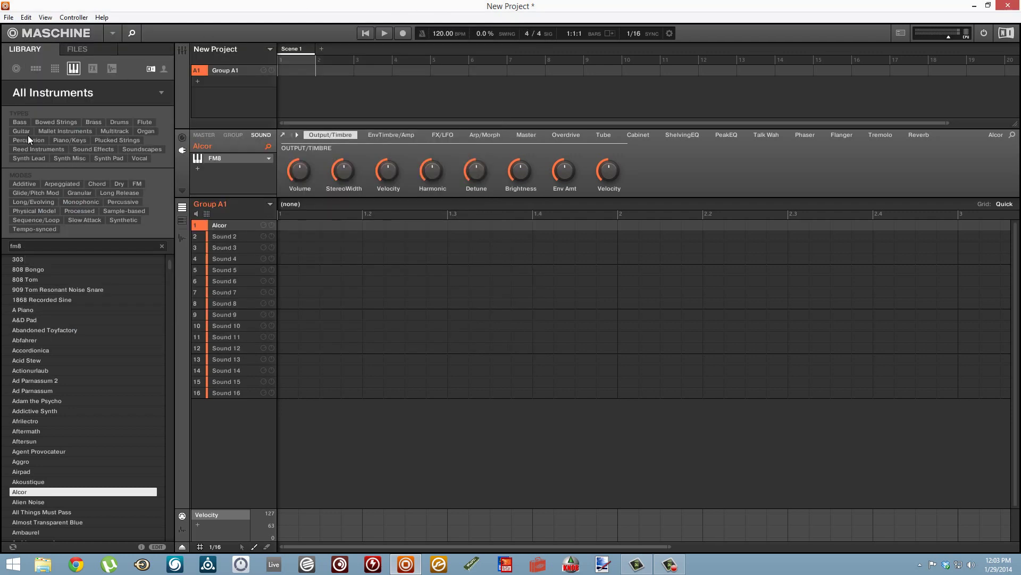
pyautogui.click(80, 248)
pyautogui.press('BackSpace')
pyautogui.press('BackSpace')
pyautogui.press('BackSpace')
pyautogui.write('absy')
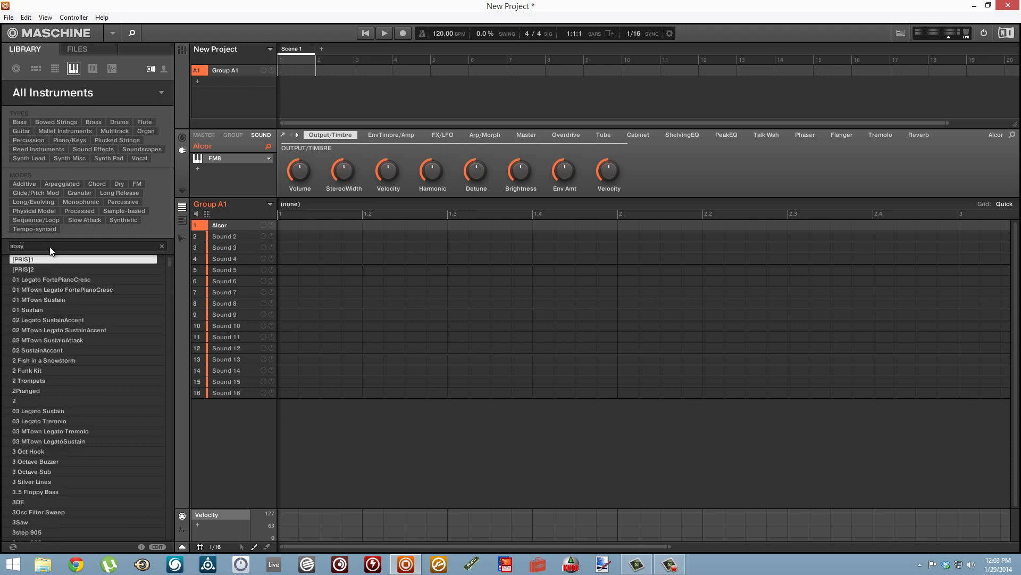
pyautogui.write('nth')
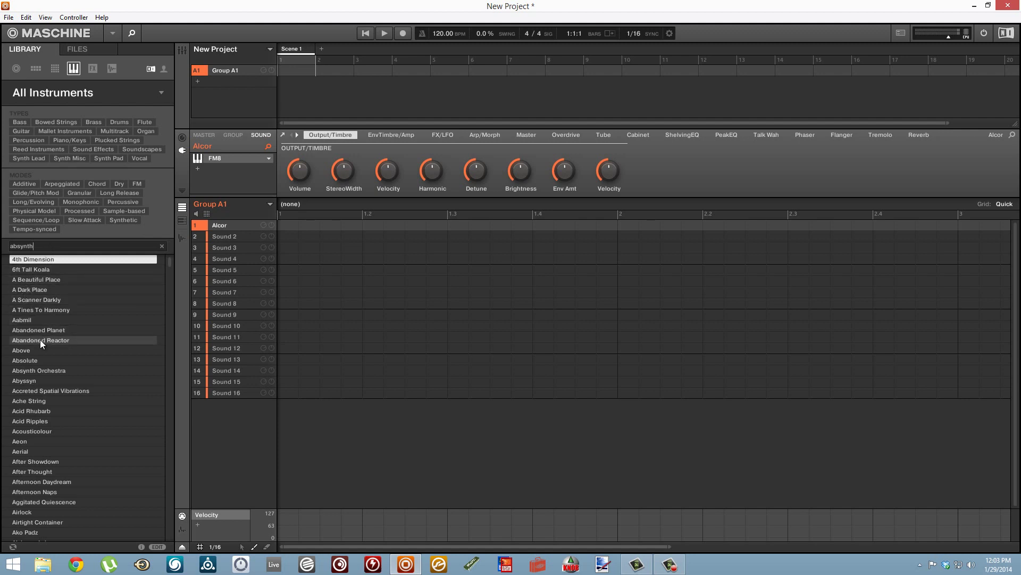
# - Load the Alien Nature preset and open its Absynth 5 plugin window
pyautogui.scroll(-3, 37, 361)
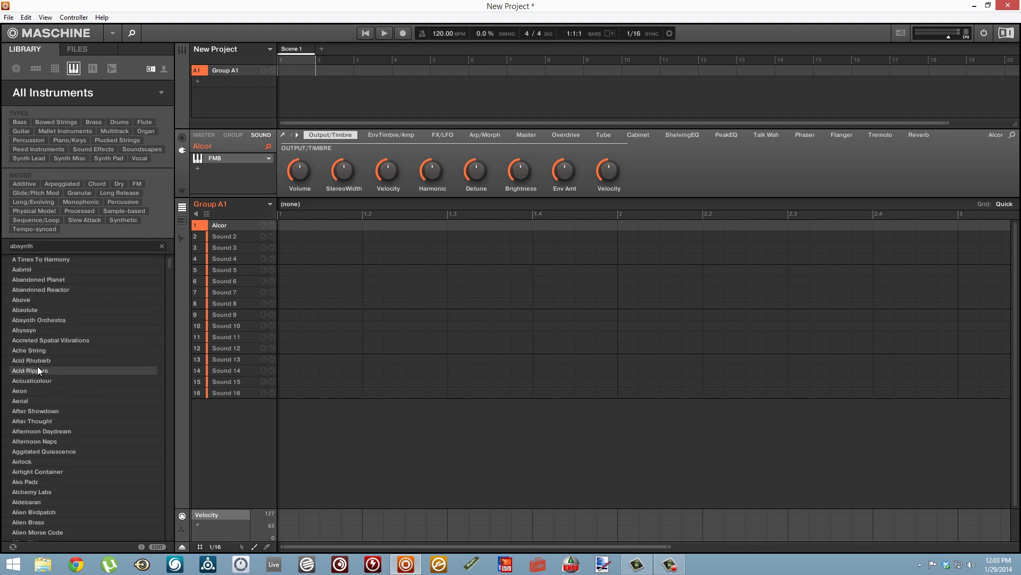
pyautogui.scroll(-1, 37, 371)
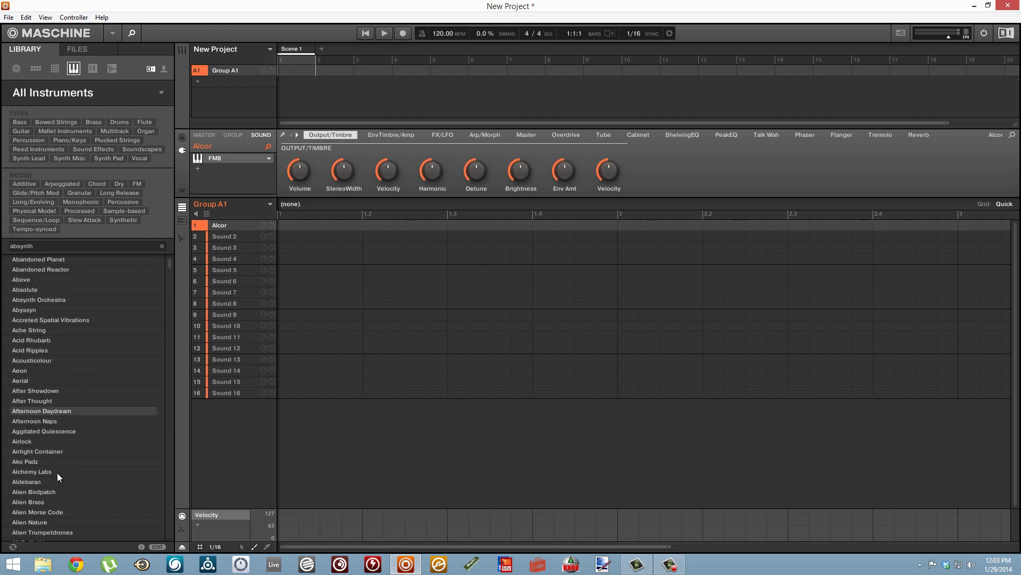
pyautogui.click(48, 520)
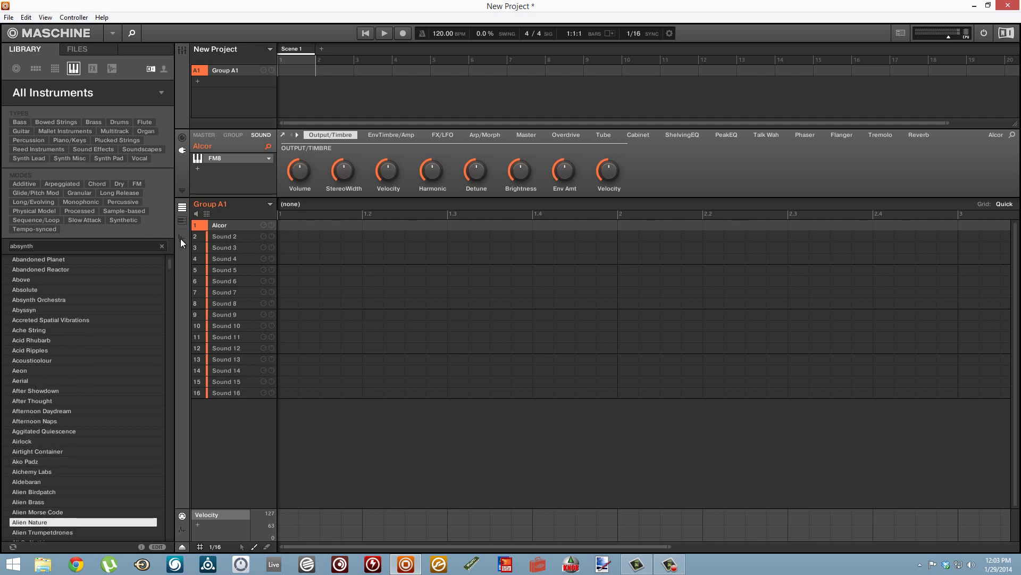
pyautogui.click(225, 158)
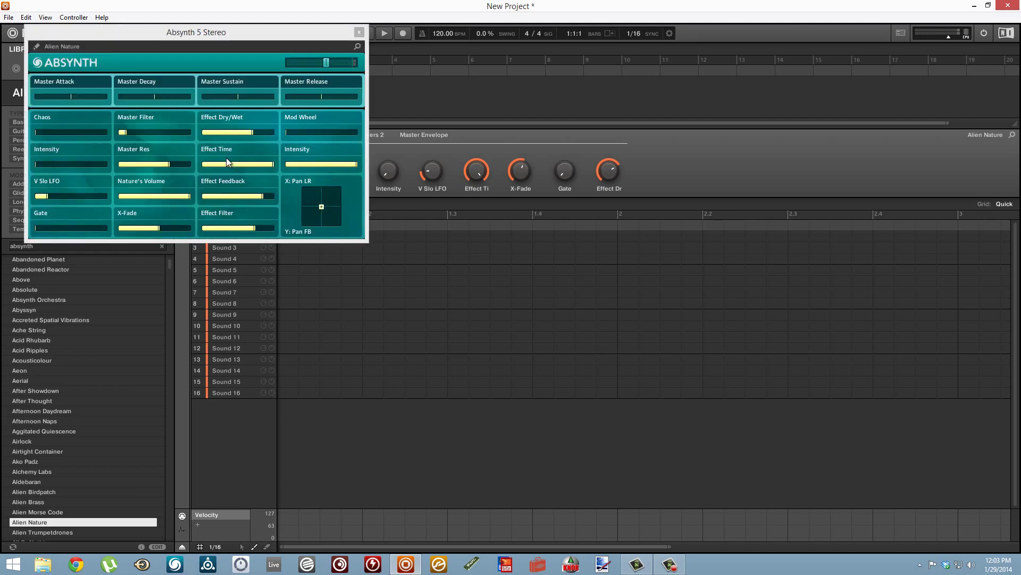
# - Expand Absynth to its full editor, centre the window, and load An Androids Lovesong
pyautogui.click(36, 47)
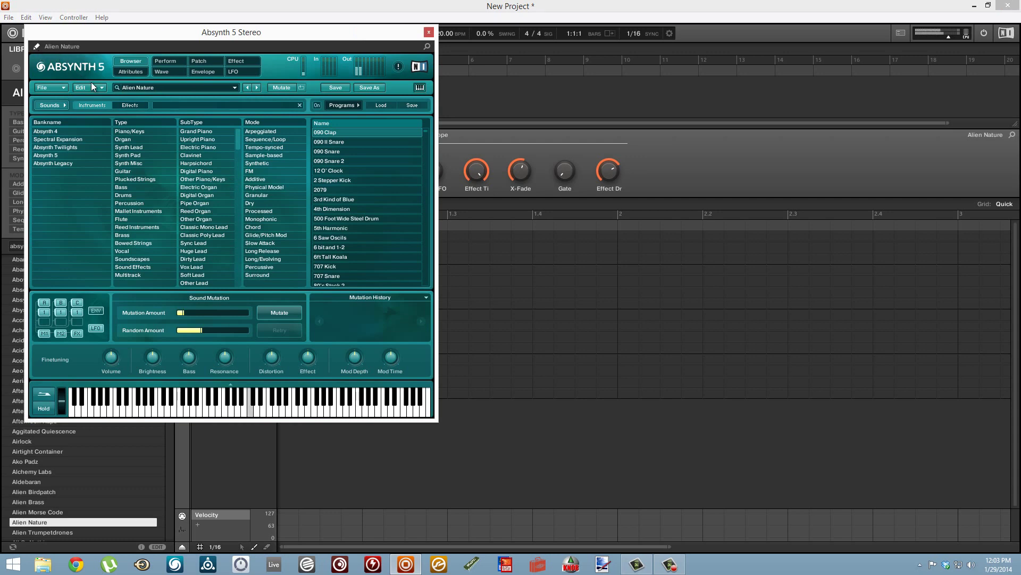
pyautogui.moveTo(121, 38); pyautogui.dragTo(326, 48)
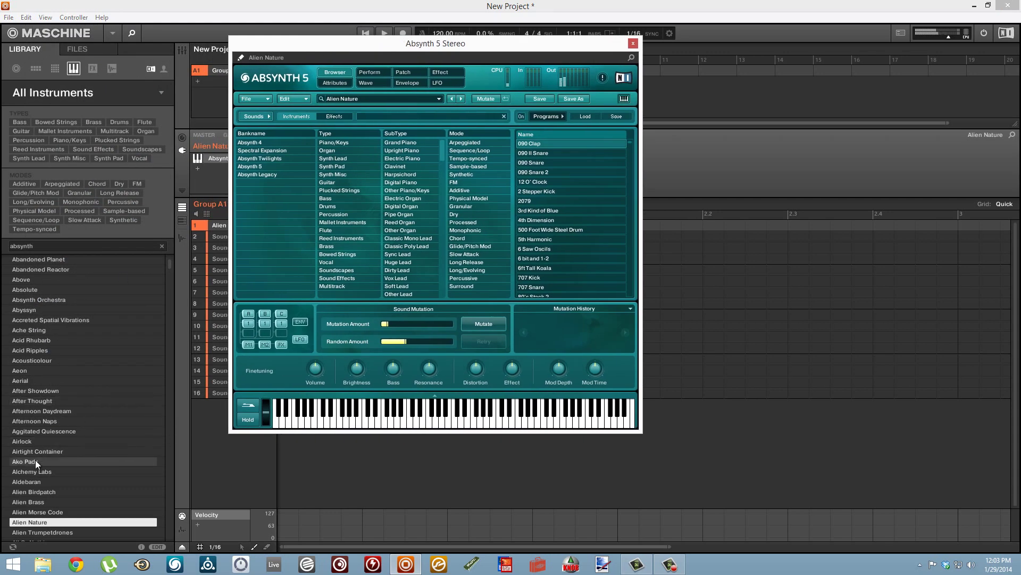
pyautogui.scroll(-4, 120, 482)
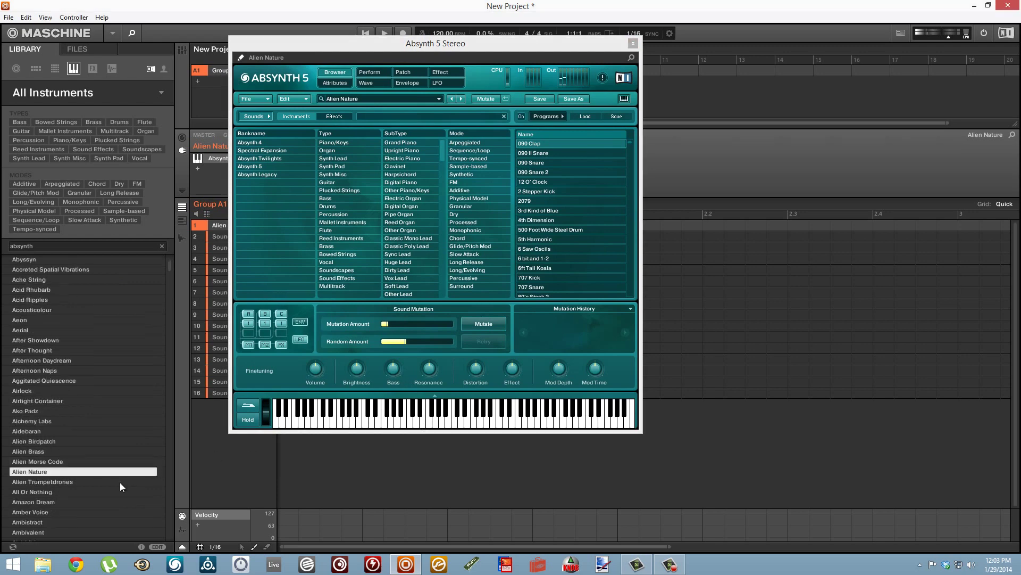
pyautogui.doubleClick(91, 492)
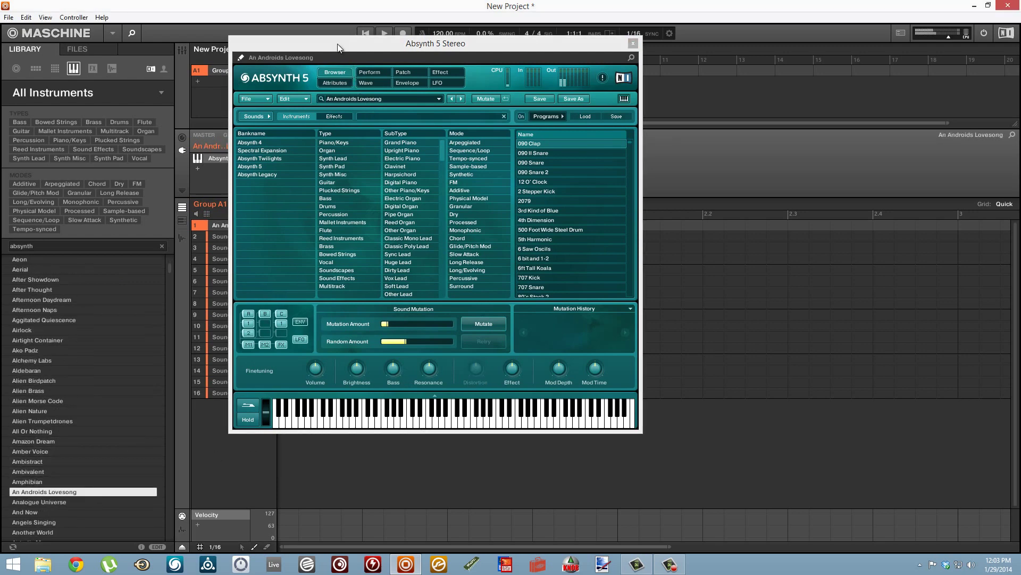
# - On Absynth's Perform page, MIDI-learn CC60 for the Singing Android and Android's Heart controllers
pyautogui.click(365, 71)
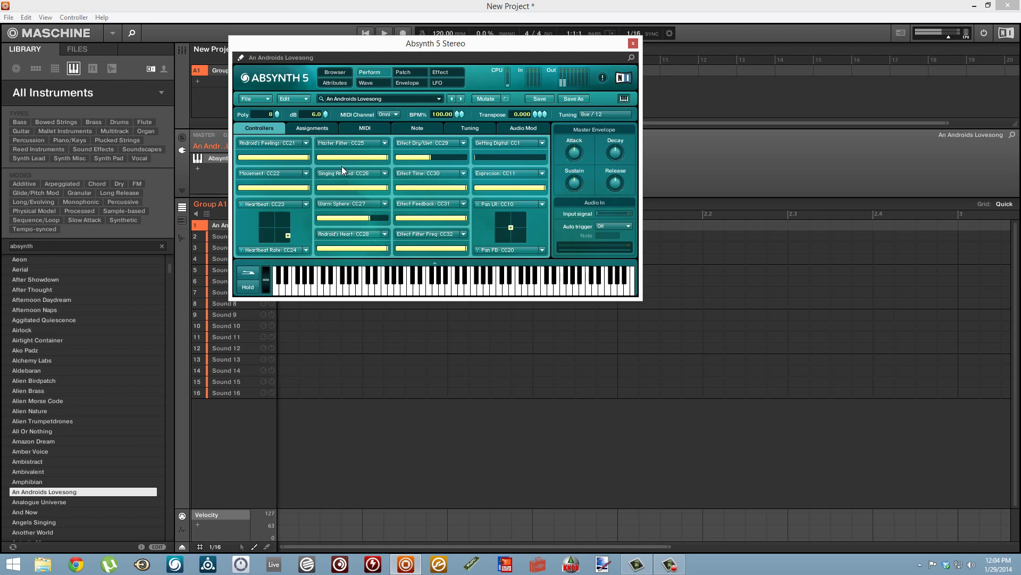
pyautogui.click(385, 174)
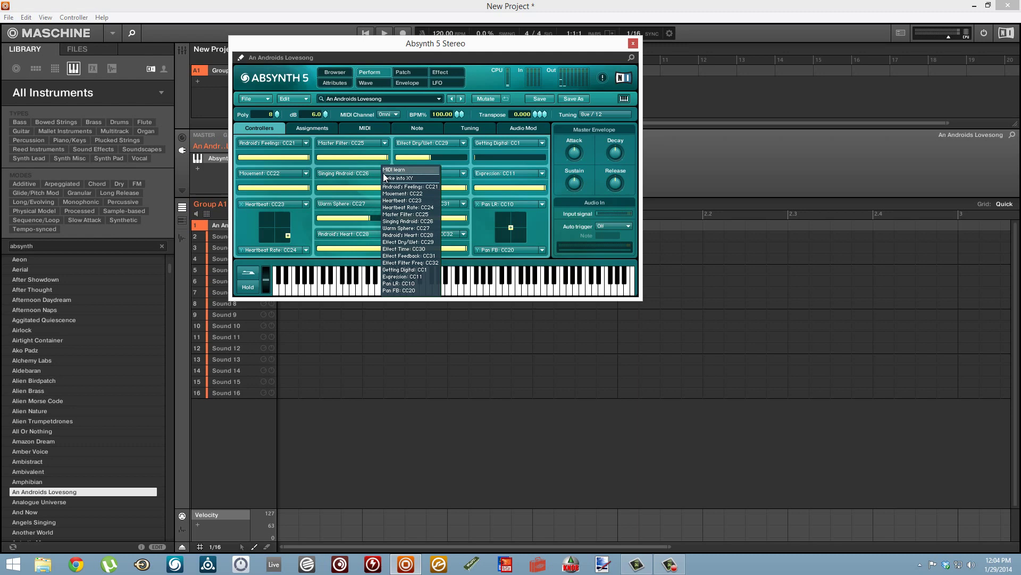
pyautogui.click(383, 173)
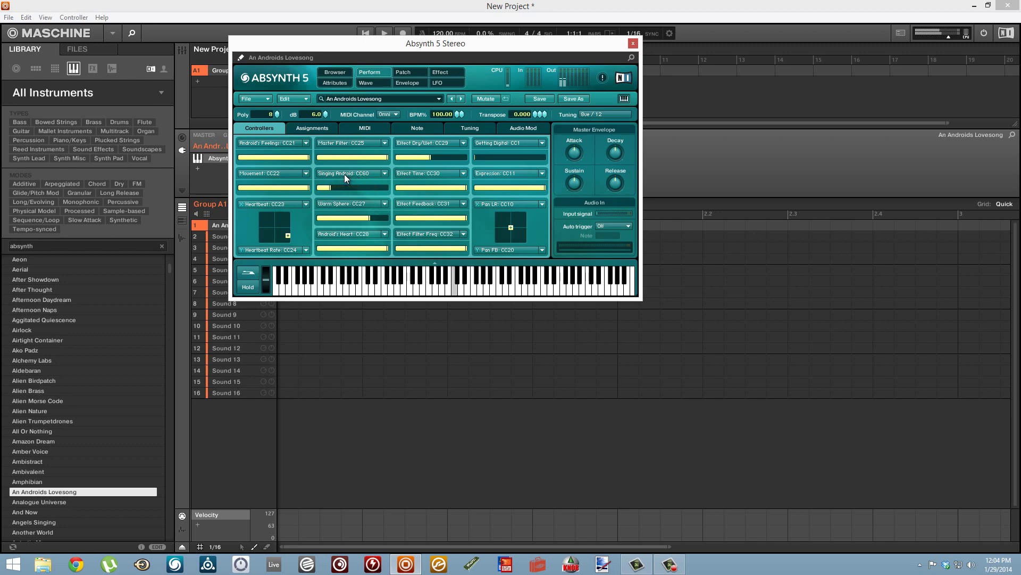
pyautogui.click(384, 234)
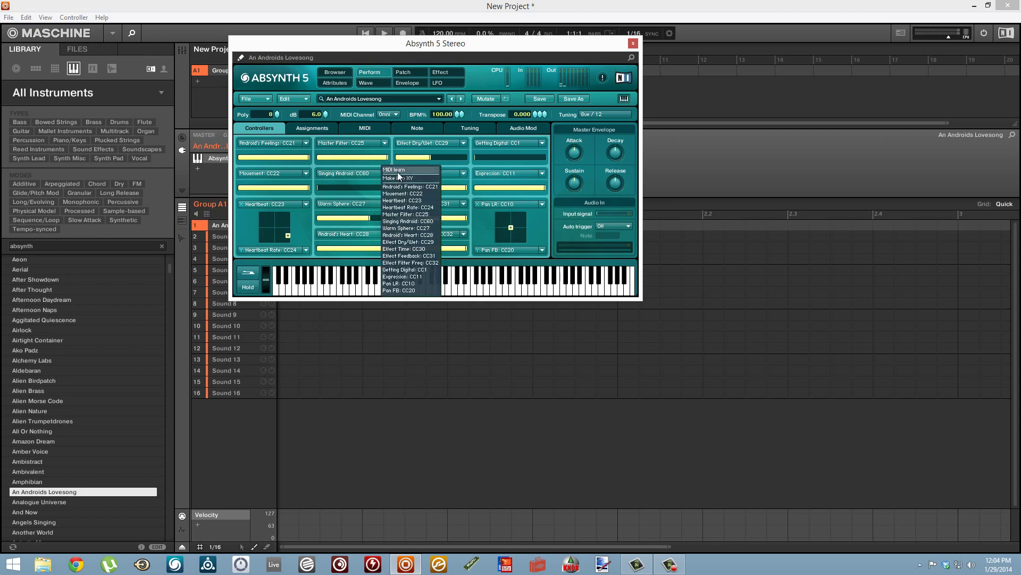
pyautogui.click(399, 172)
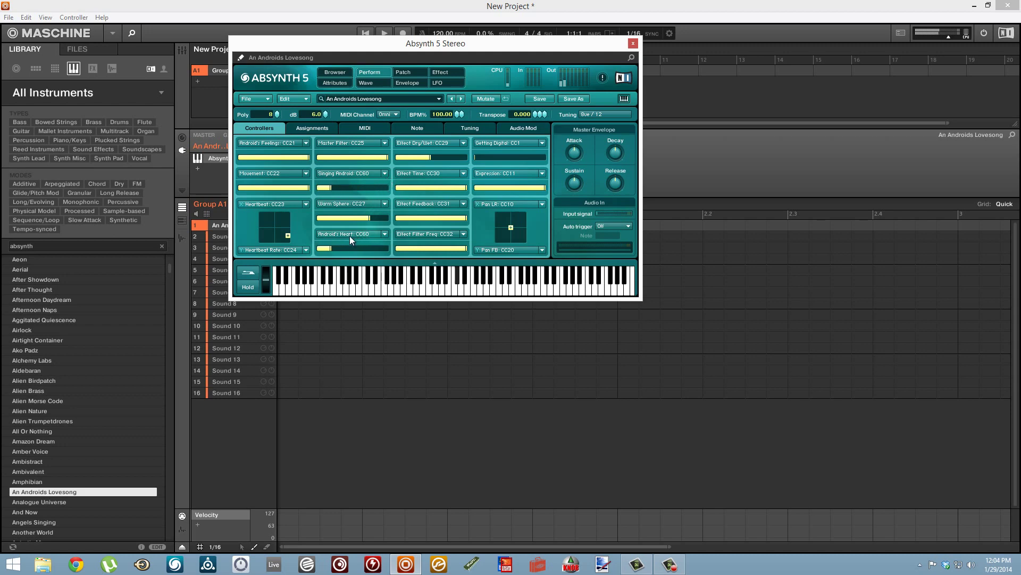
# - In Absynth's Assignments page, MIDI-learn CC60 for the Effect Feedback macro, replacing CC31
pyautogui.click(318, 130)
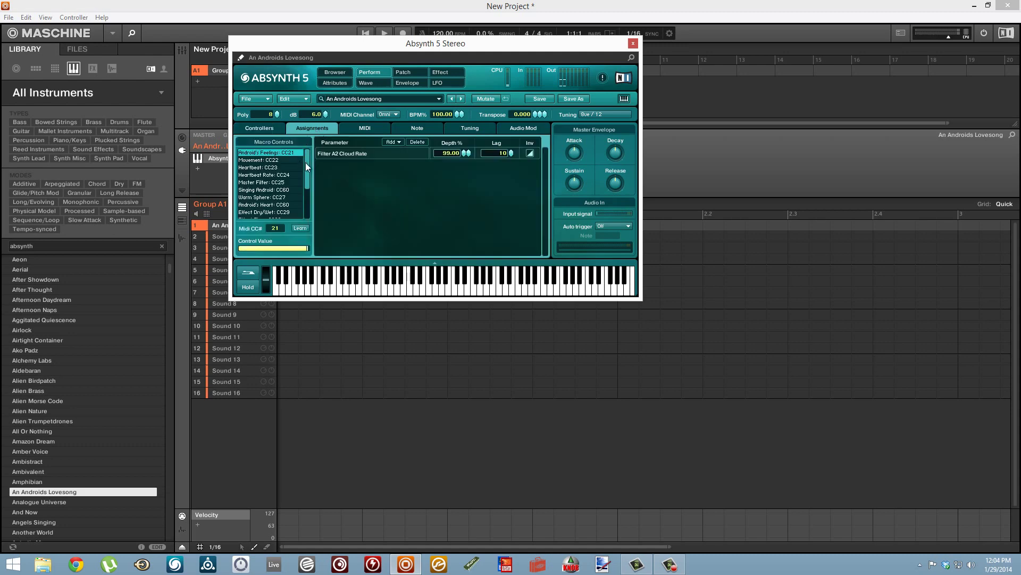
pyautogui.moveTo(307, 167)
pyautogui.mouseDown()
pyautogui.moveTo(315, 204)
pyautogui.moveTo(317, 172)
pyautogui.mouseUp()
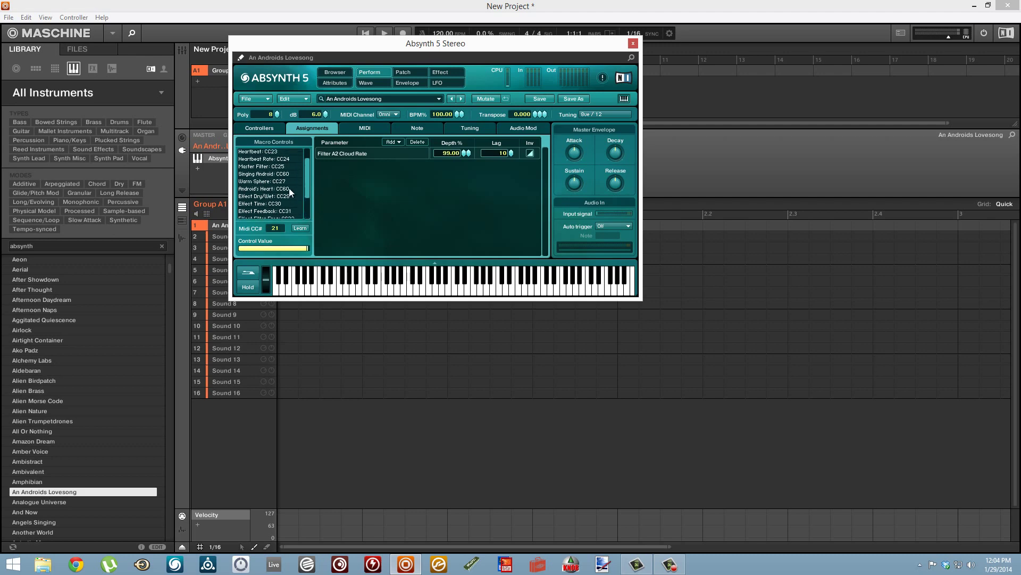
pyautogui.click(288, 212)
pyautogui.click(296, 228)
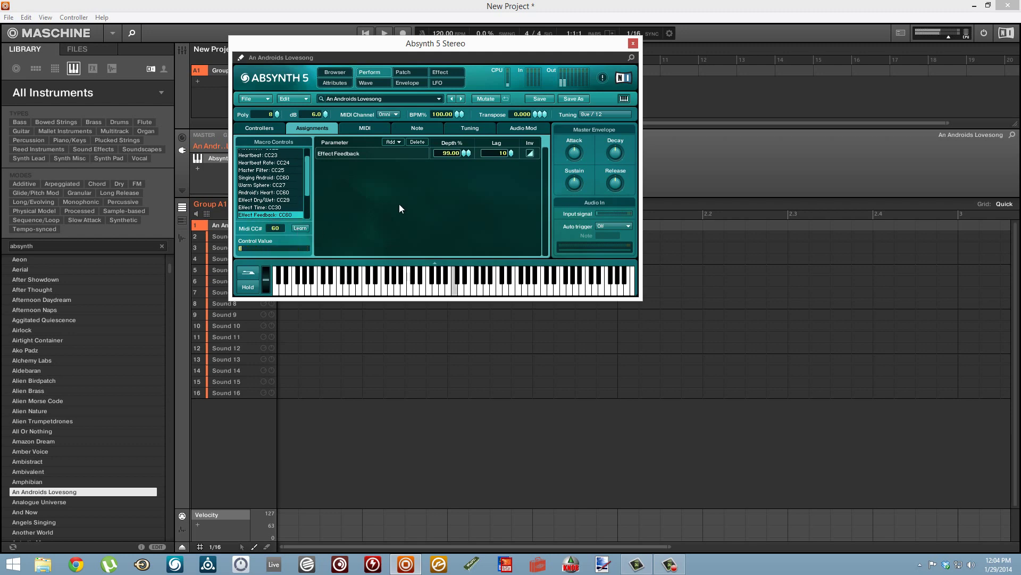
# - View Absynth's MIDI settings, then close the Absynth plugin window
pyautogui.click(367, 128)
pyautogui.click(633, 43)
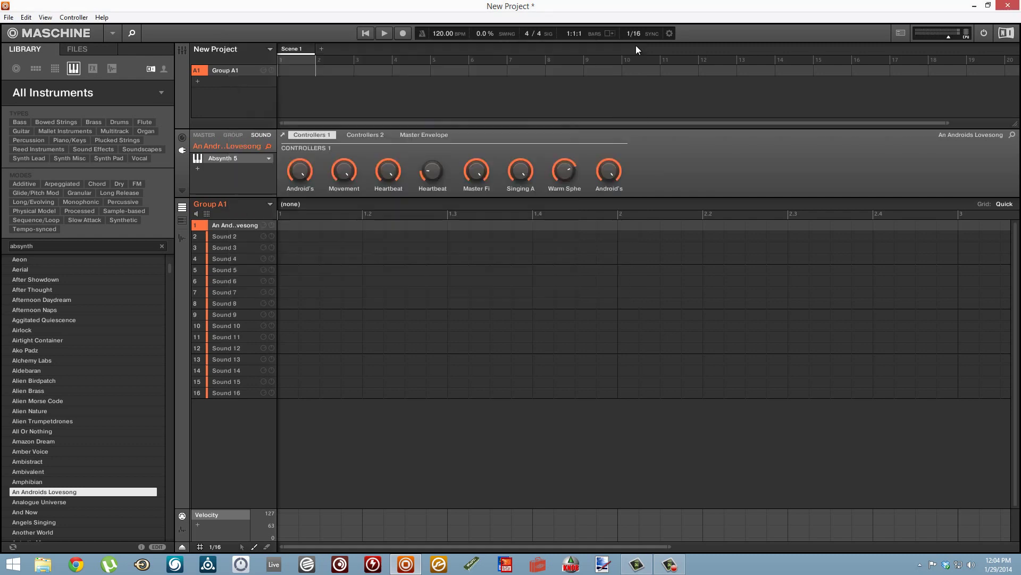